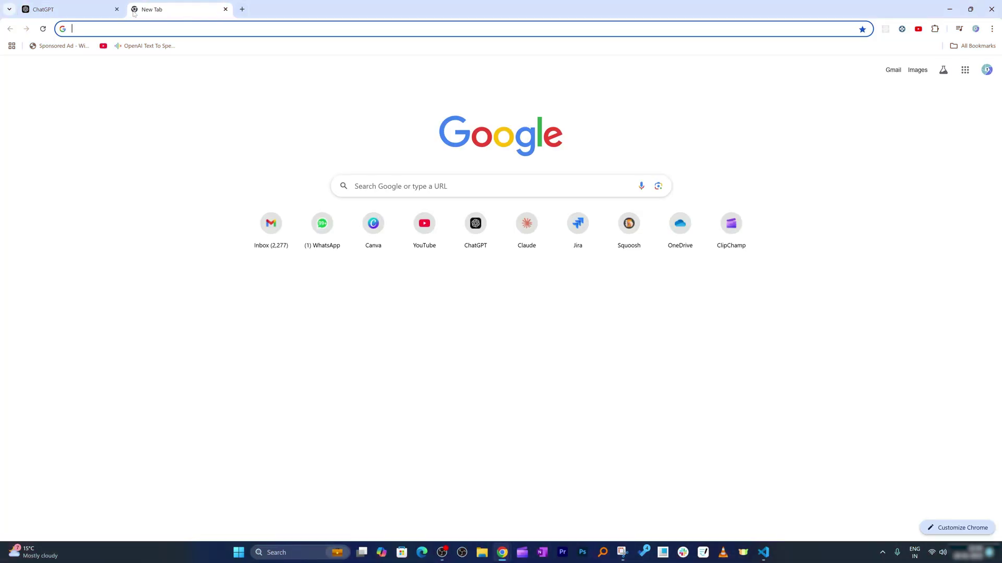
- Search Google for 'DeepSeek-V3'
{"action": "type", "text": "de"}
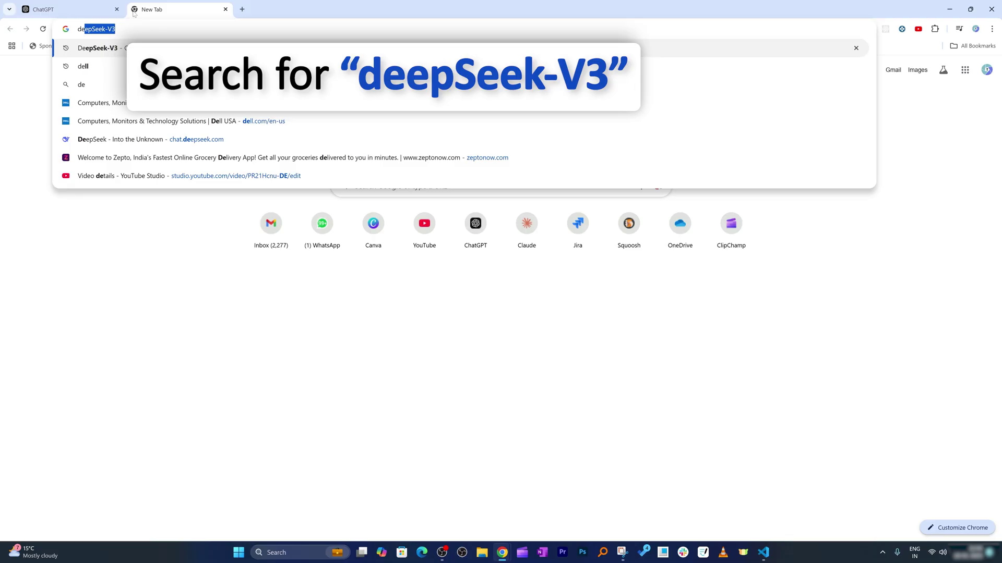
{"action": "key", "text": "Return"}
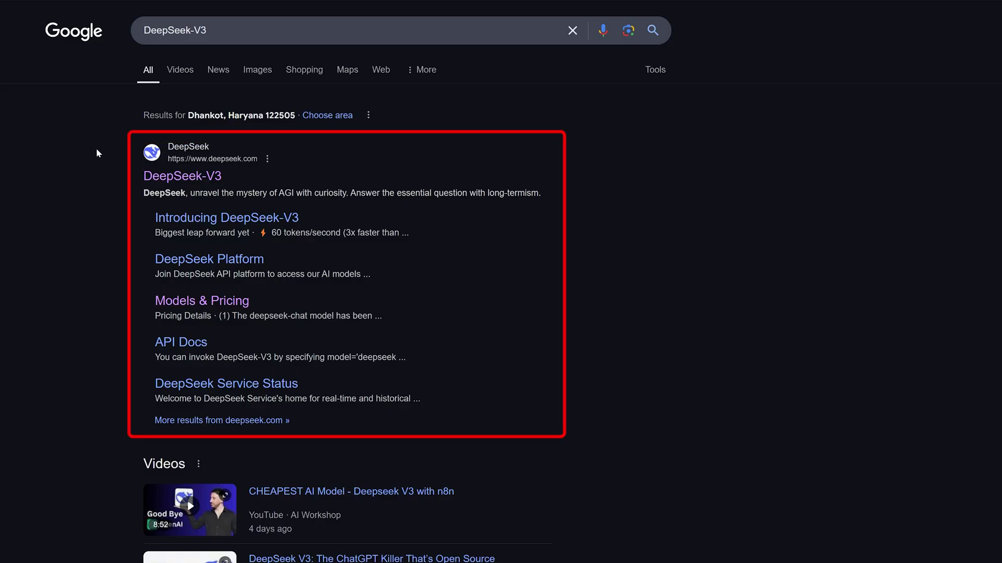
- Open the official DeepSeek site and pick out the Claude-3.5 and GPT-4o benchmark columns
{"action": "left_click", "coordinate": [181, 177]}
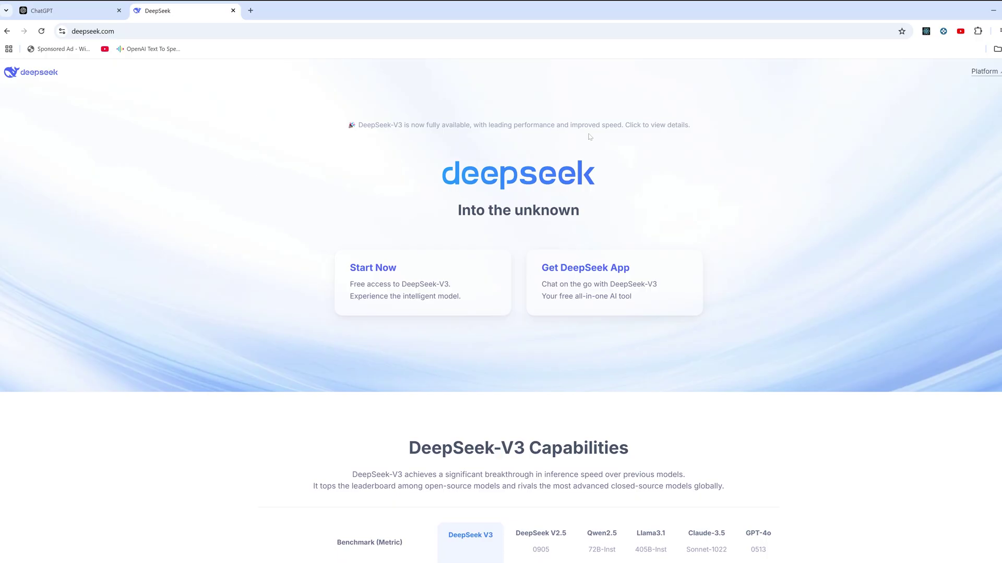
{"action": "scroll", "coordinate": [673, 196], "scroll_direction": "down", "scroll_amount": 3}
{"action": "scroll", "coordinate": [576, 214], "scroll_direction": "down", "scroll_amount": 3}
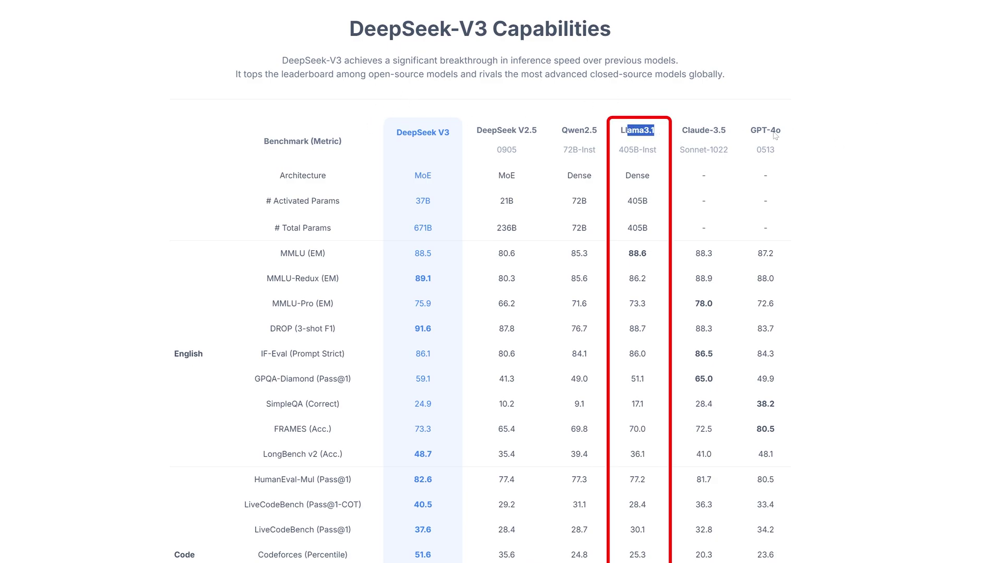
{"action": "left_click_drag", "start_coordinate": [700, 130], "coordinate": [784, 134]}
{"action": "left_click", "coordinate": [819, 151]}
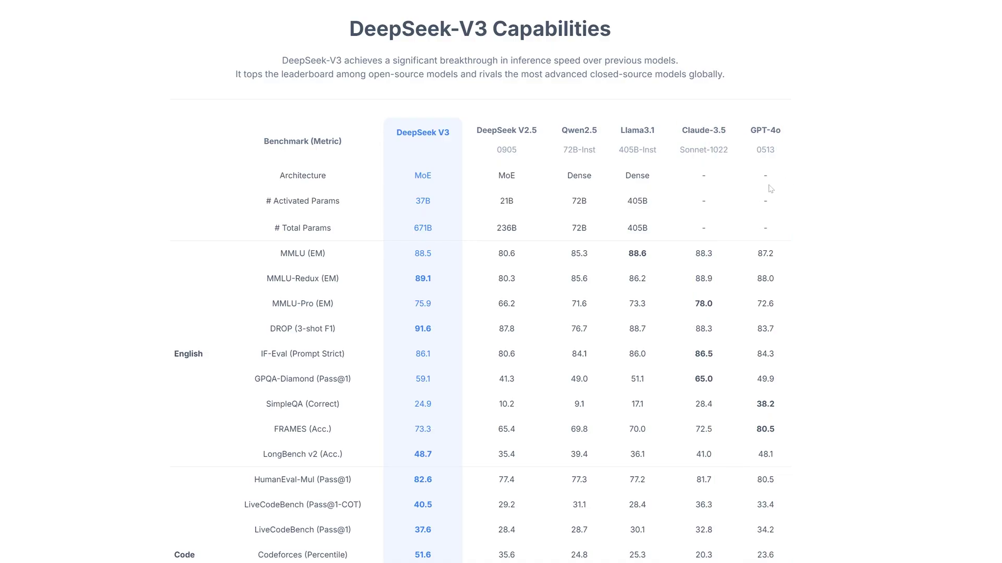
- Compare the Code rows, including the 37.6 LiveCodeBench score and GPT-4o's HumanEval-Mul score
{"action": "scroll", "coordinate": [491, 242], "scroll_direction": "down", "scroll_amount": 1}
{"action": "scroll", "coordinate": [491, 242], "scroll_direction": "down", "scroll_amount": 1}
{"action": "scroll", "coordinate": [464, 241], "scroll_direction": "down", "scroll_amount": 1}
{"action": "scroll", "coordinate": [464, 242], "scroll_direction": "down", "scroll_amount": 2}
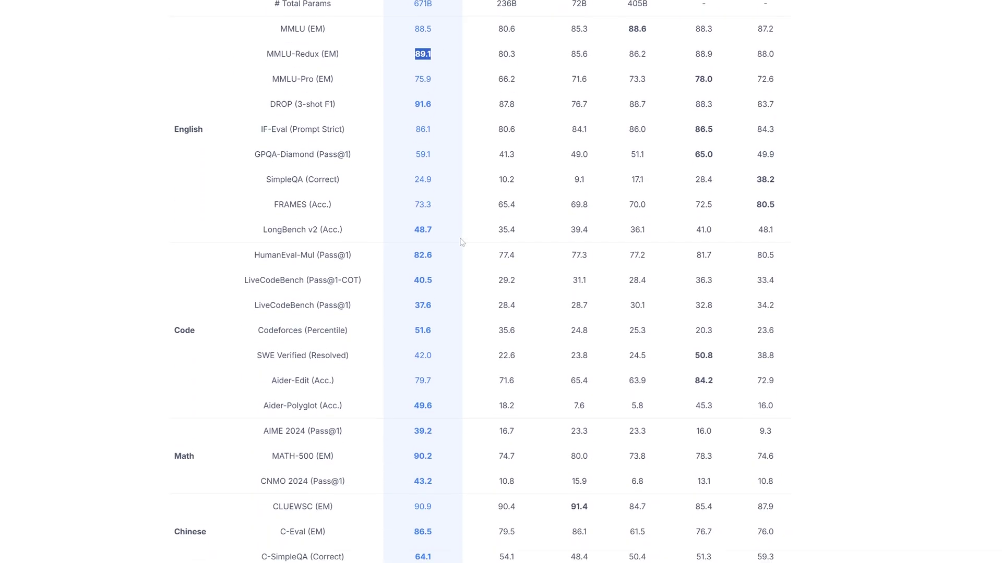
{"action": "scroll", "coordinate": [464, 241], "scroll_direction": "down", "scroll_amount": 2}
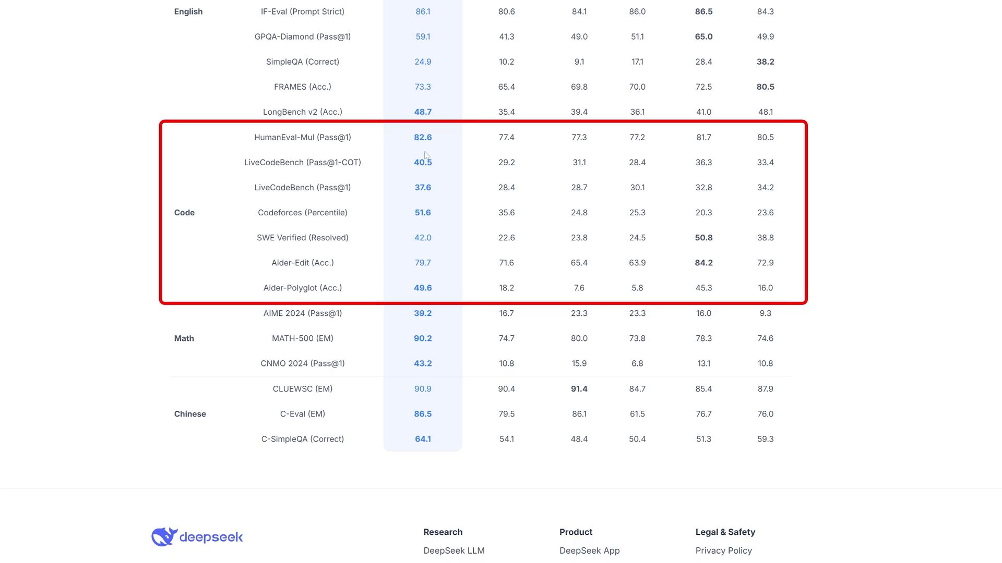
{"action": "double_click", "coordinate": [423, 188]}
{"action": "left_click", "coordinate": [764, 187]}
{"action": "left_click_drag", "start_coordinate": [756, 137], "coordinate": [762, 137]}
{"action": "scroll", "coordinate": [416, 118], "scroll_direction": "up", "scroll_amount": 10}
{"action": "scroll", "coordinate": [771, 236], "scroll_direction": "down", "scroll_amount": 2}
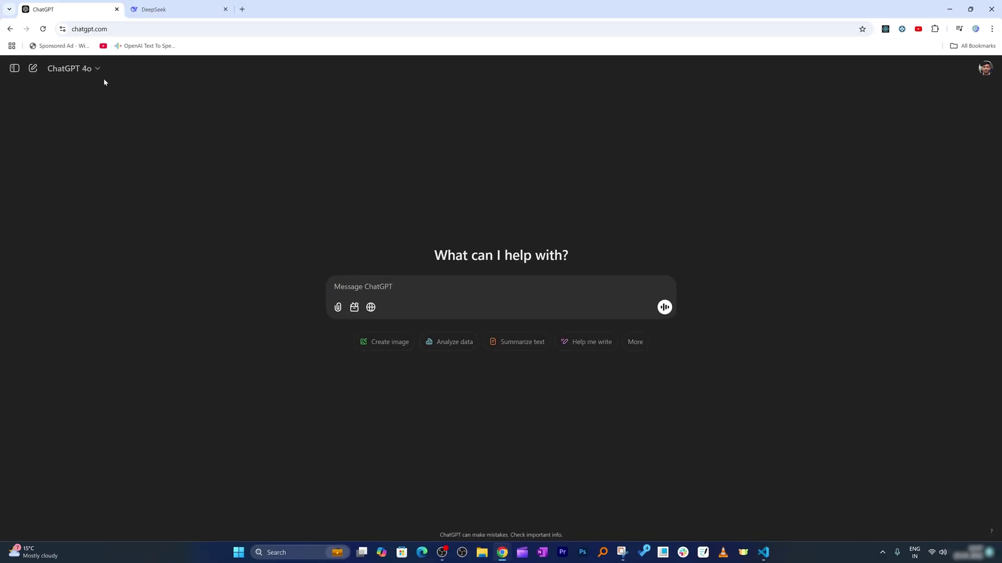
- Check ChatGPT's model list, including More models, then return to the DeepSeek tab
{"action": "left_click", "coordinate": [99, 75]}
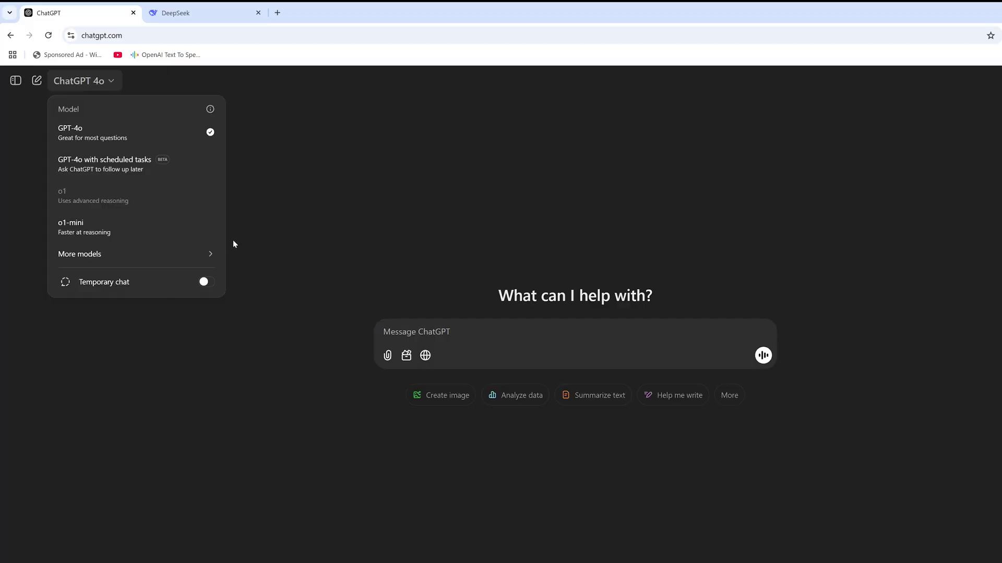
{"action": "left_click", "coordinate": [211, 253]}
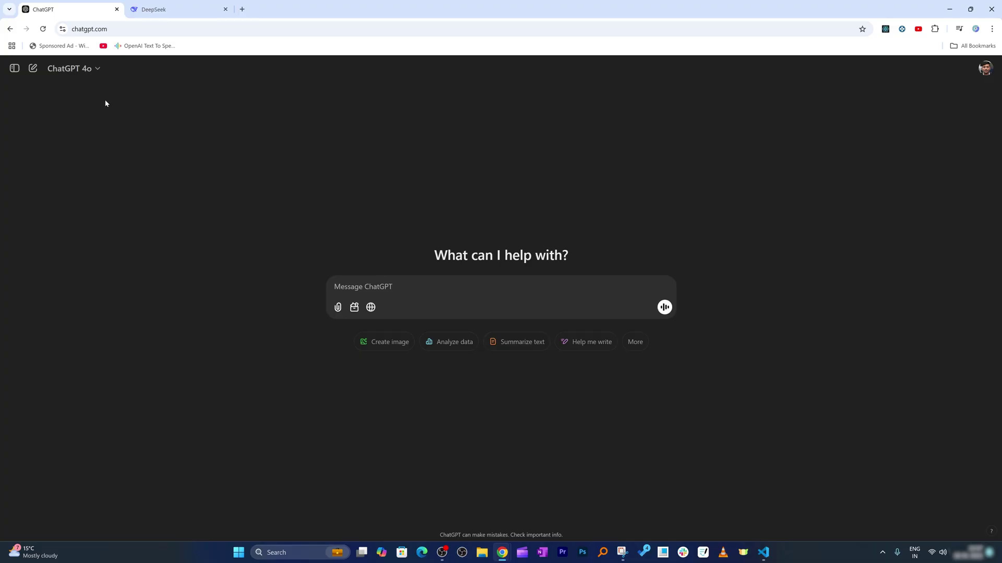
{"action": "left_click", "coordinate": [150, 9]}
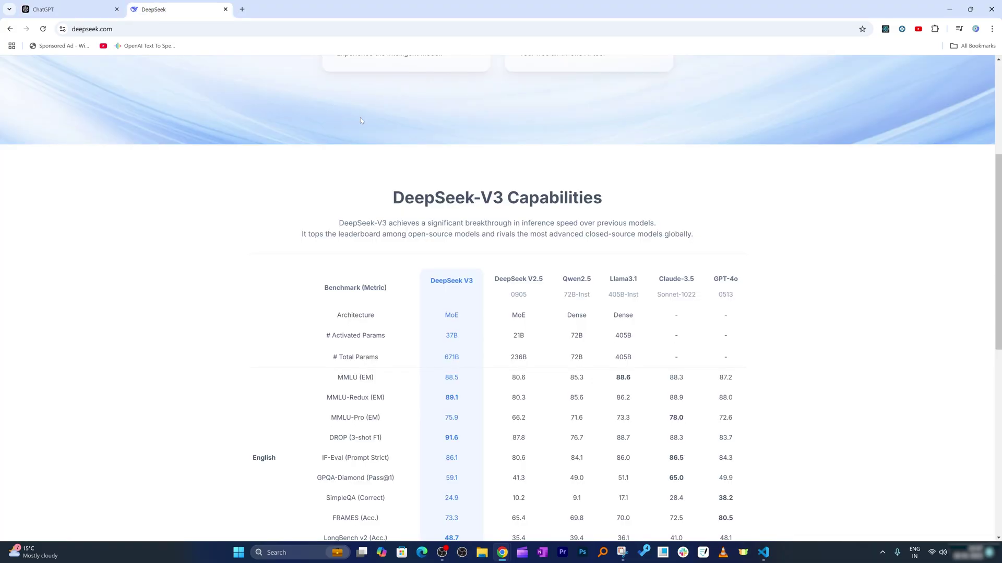
- Launch the free DeepSeek-V3 chat from the Start Now card
{"action": "scroll", "coordinate": [360, 121], "scroll_direction": "up", "scroll_amount": 4}
{"action": "scroll", "coordinate": [538, 192], "scroll_direction": "down", "scroll_amount": 3}
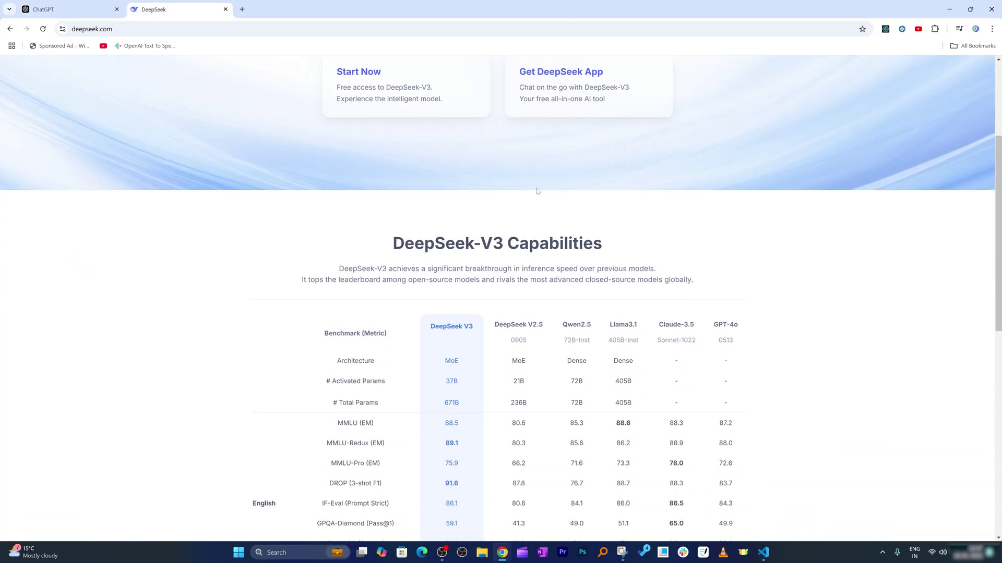
{"action": "scroll", "coordinate": [537, 192], "scroll_direction": "up", "scroll_amount": 3}
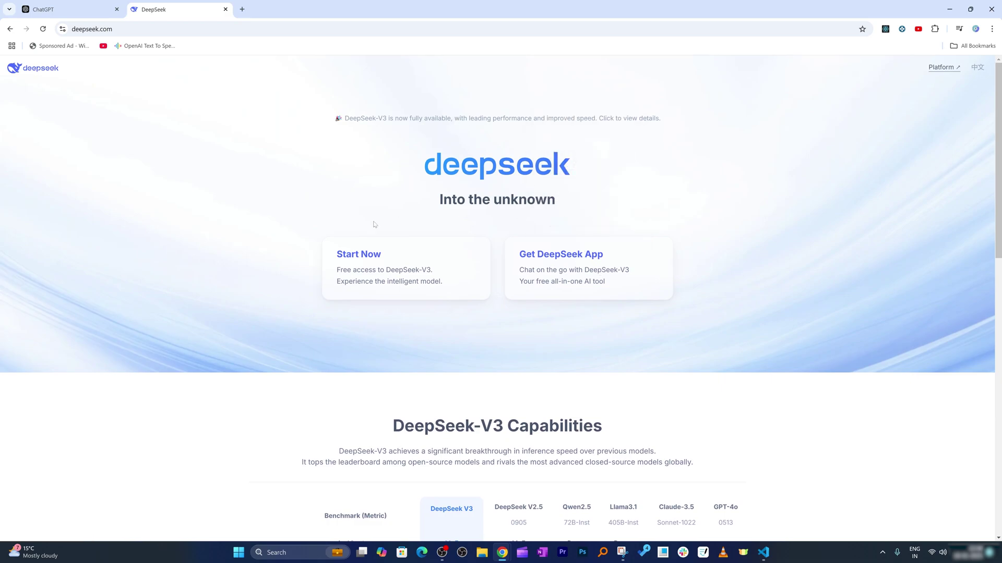
{"action": "left_click", "coordinate": [357, 253]}
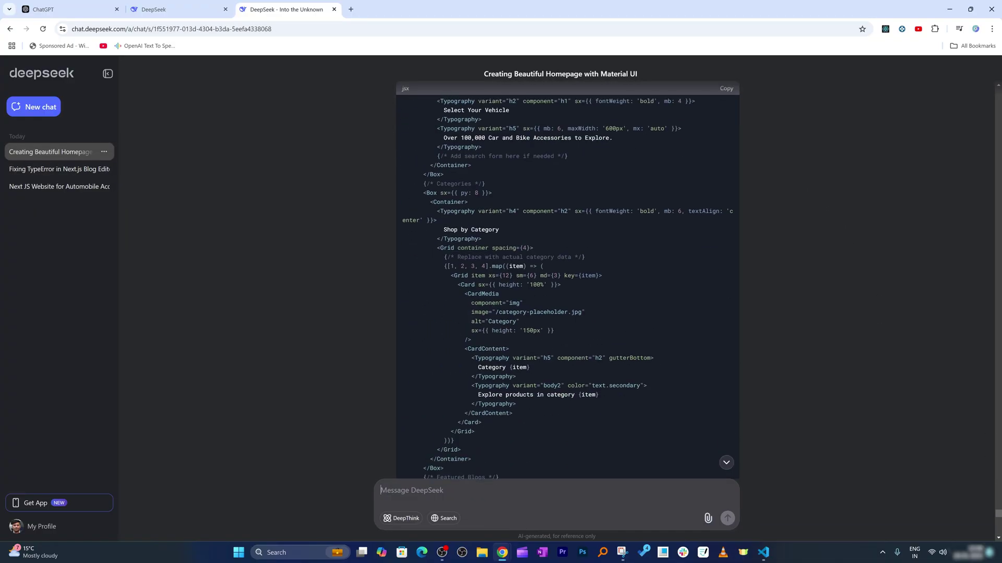
- Review the Material UI homepage code and its Summary in the saved conversation
{"action": "scroll", "coordinate": [417, 220], "scroll_direction": "down", "scroll_amount": 5}
{"action": "scroll", "coordinate": [382, 185], "scroll_direction": "down", "scroll_amount": 5}
{"action": "scroll", "coordinate": [368, 201], "scroll_direction": "down", "scroll_amount": 5}
{"action": "scroll", "coordinate": [368, 201], "scroll_direction": "down", "scroll_amount": 5}
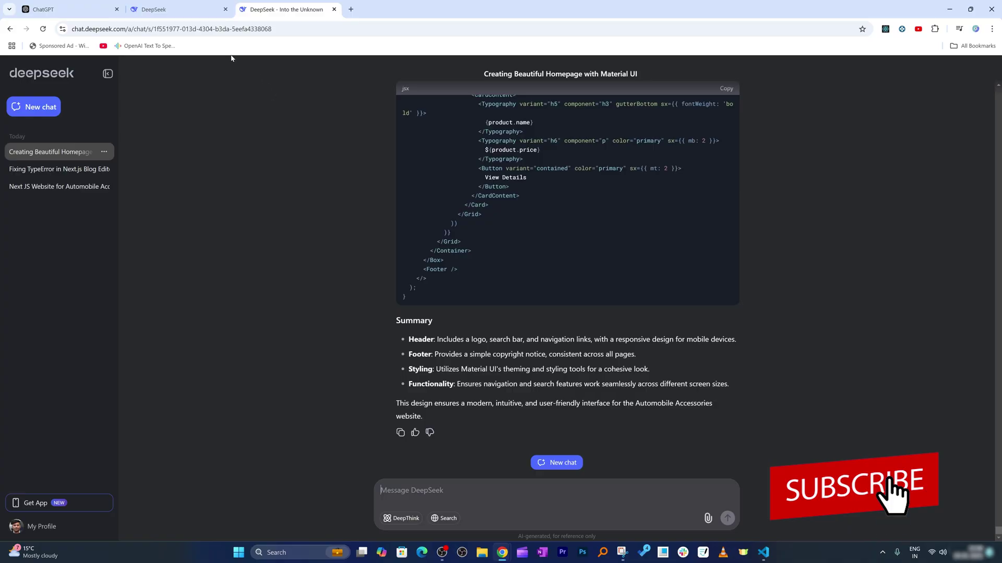
{"action": "scroll", "coordinate": [615, 78], "scroll_direction": "up", "scroll_amount": 10}
{"action": "scroll", "coordinate": [990, 95], "scroll_direction": "up", "scroll_amount": 3}
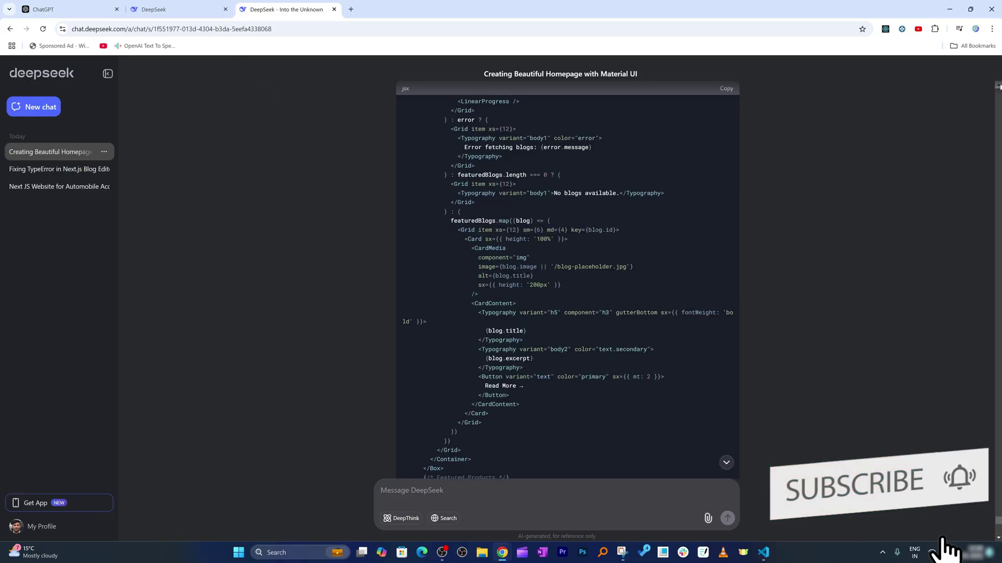
{"action": "scroll", "coordinate": [994, 91], "scroll_direction": "up", "scroll_amount": 3}
{"action": "scroll", "coordinate": [996, 89], "scroll_direction": "up", "scroll_amount": 3}
{"action": "scroll", "coordinate": [999, 86], "scroll_direction": "up", "scroll_amount": 3}
{"action": "scroll", "coordinate": [756, 190], "scroll_direction": "up", "scroll_amount": 5}
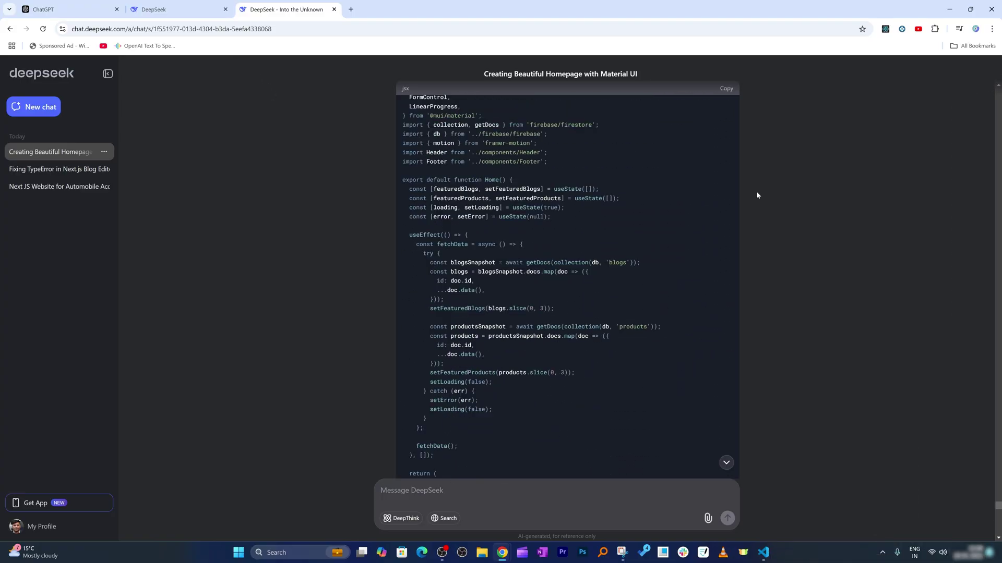
{"action": "scroll", "coordinate": [759, 188], "scroll_direction": "up", "scroll_amount": 2}
- Start a fresh, empty DeepSeek chat
{"action": "scroll", "coordinate": [760, 188], "scroll_direction": "down", "scroll_amount": 15}
{"action": "scroll", "coordinate": [762, 187], "scroll_direction": "down", "scroll_amount": 3}
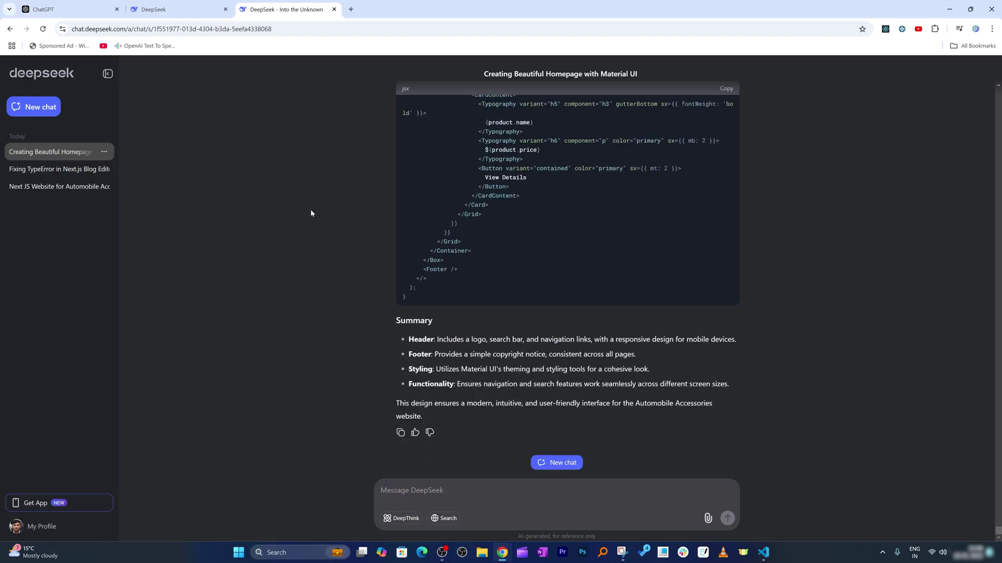
{"action": "left_click", "coordinate": [46, 106]}
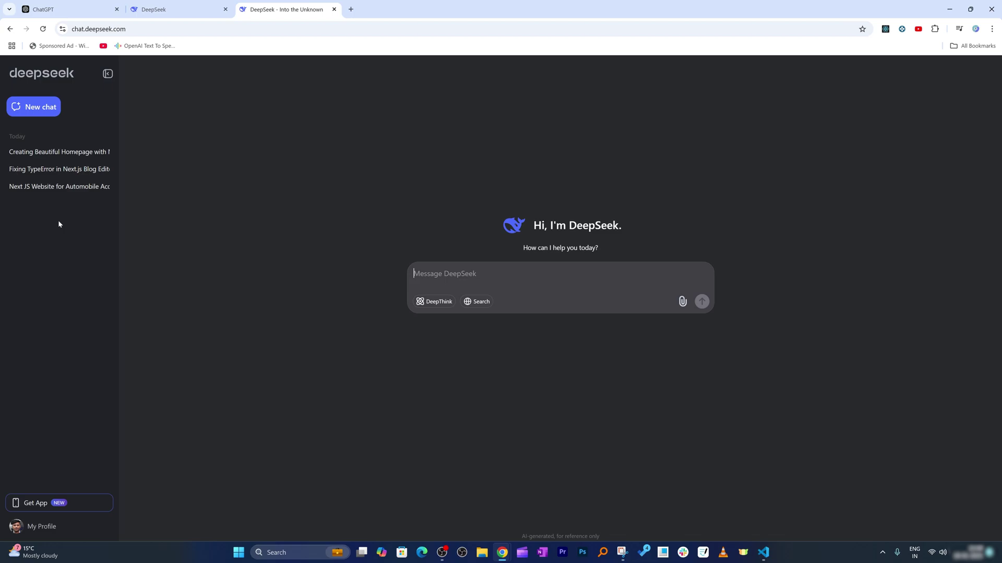
{"action": "left_click", "coordinate": [33, 526]}
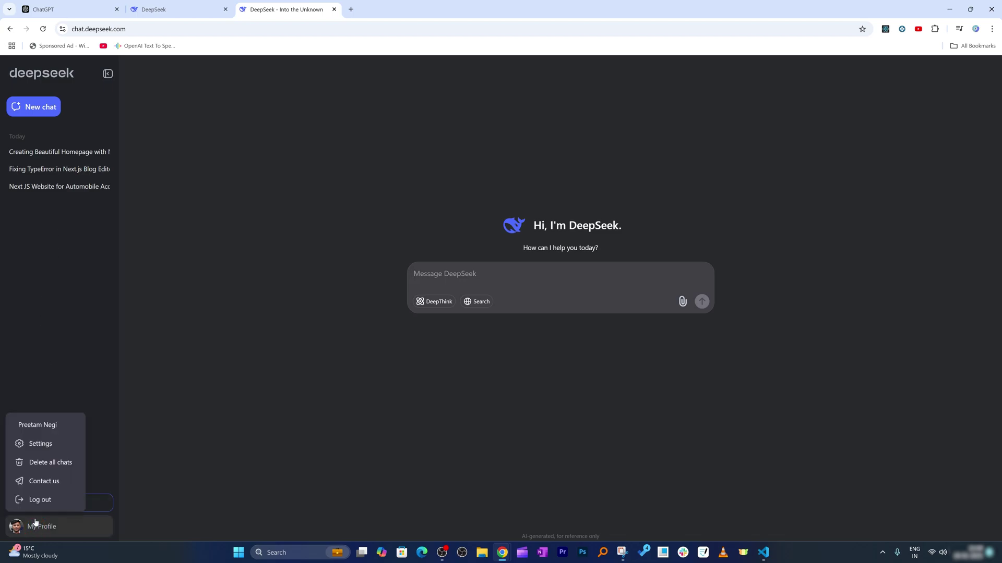
{"action": "left_click", "coordinate": [41, 444]}
{"action": "left_click", "coordinate": [557, 277]}
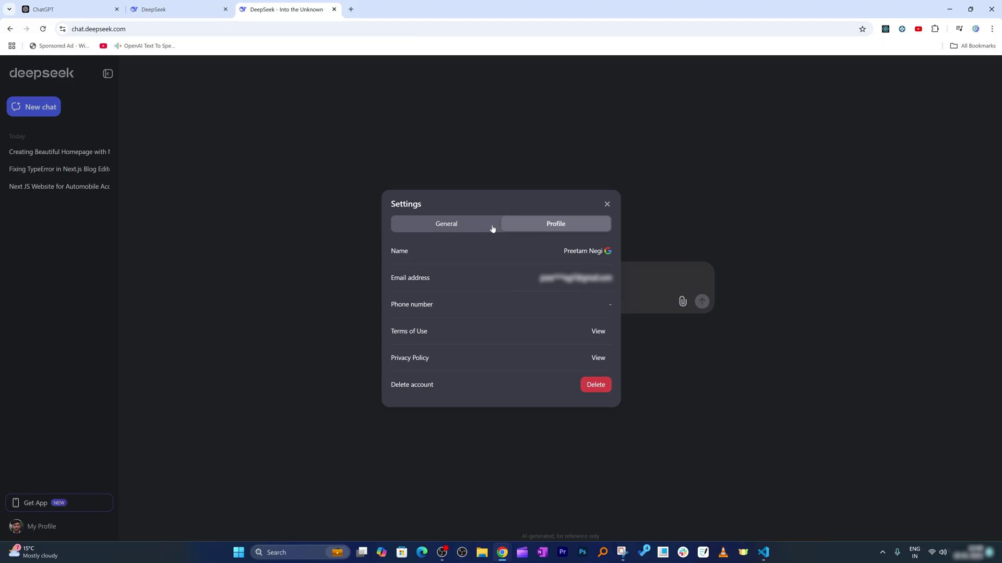
{"action": "left_click", "coordinate": [606, 205]}
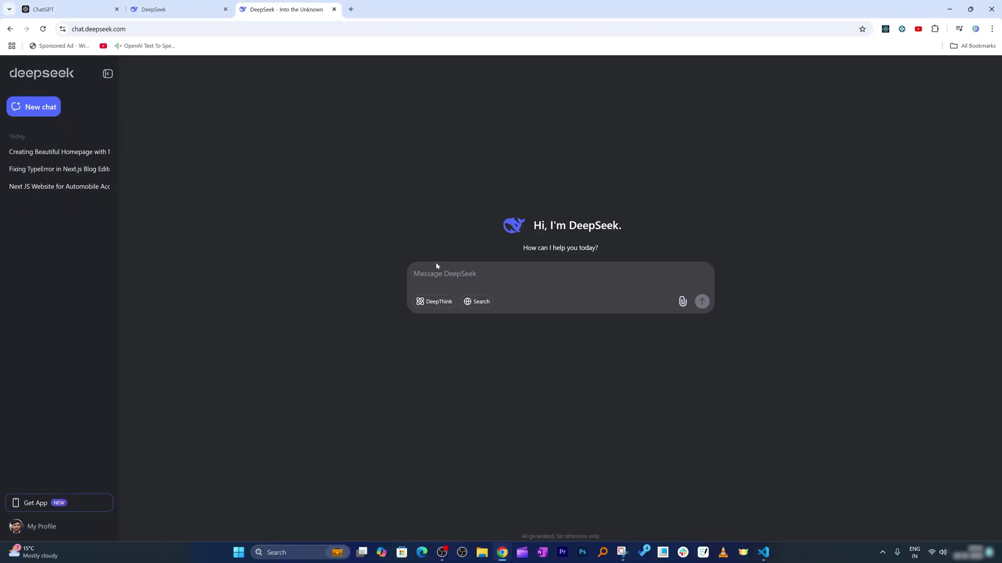
- Ask DeepSeek 'history of earth'
{"action": "type", "text": "history"}
{"action": "type", "text": " of earth"}
{"action": "key", "text": "Return"}
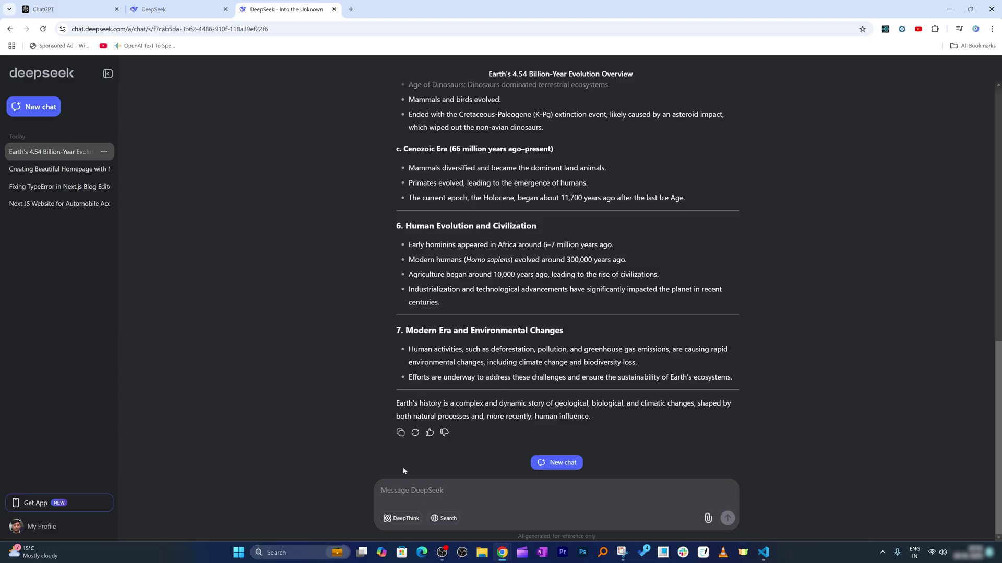
- With DeepThink enabled, ask DeepSeek to 'create a website about it'
{"action": "left_click", "coordinate": [408, 520]}
{"action": "type", "text": "create a "}
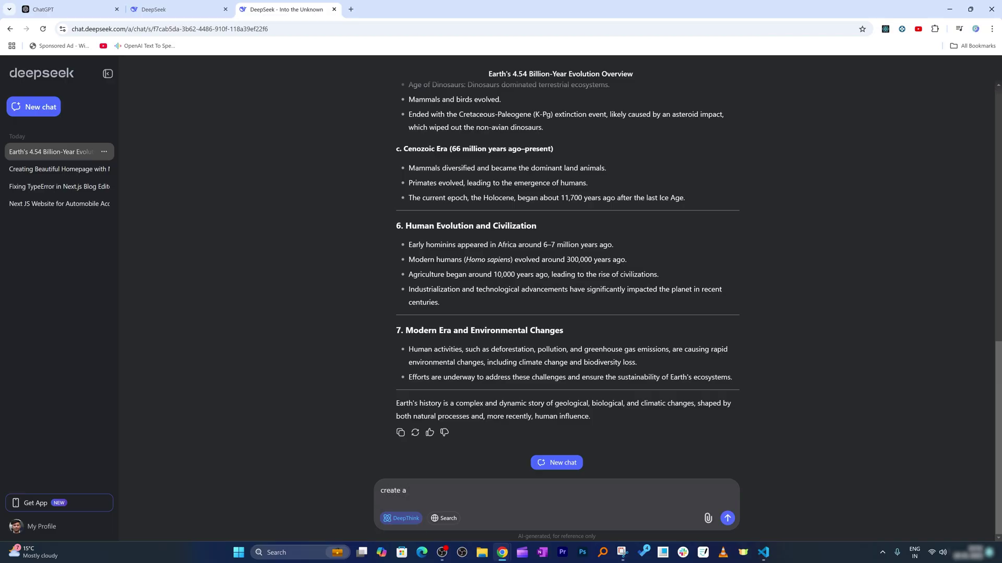
{"action": "type", "text": "website about it"}
{"action": "left_click", "coordinate": [728, 518]}
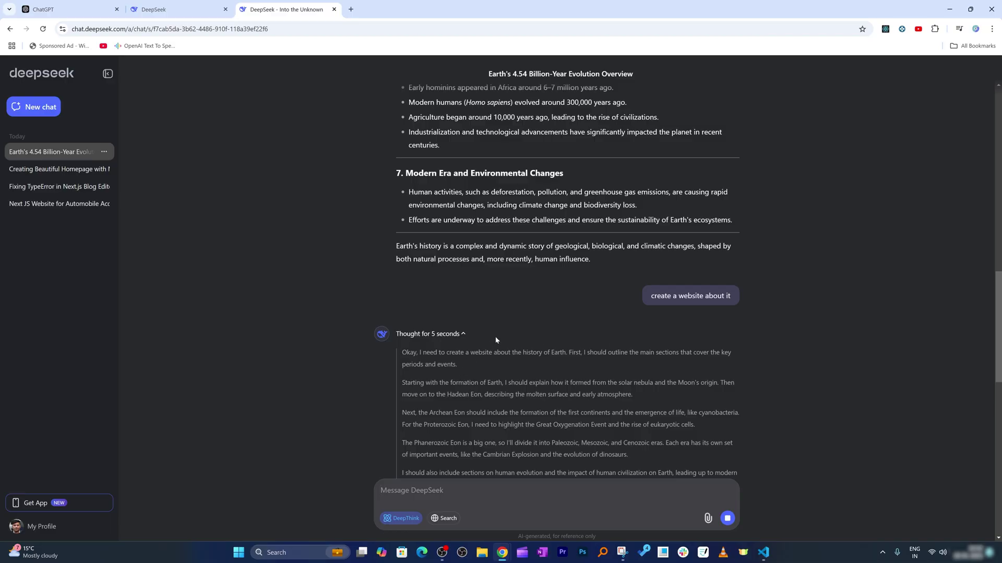
- Follow the streamed website outline down to its launch and conclusion sections
{"action": "scroll", "coordinate": [626, 209], "scroll_direction": "down", "scroll_amount": 3}
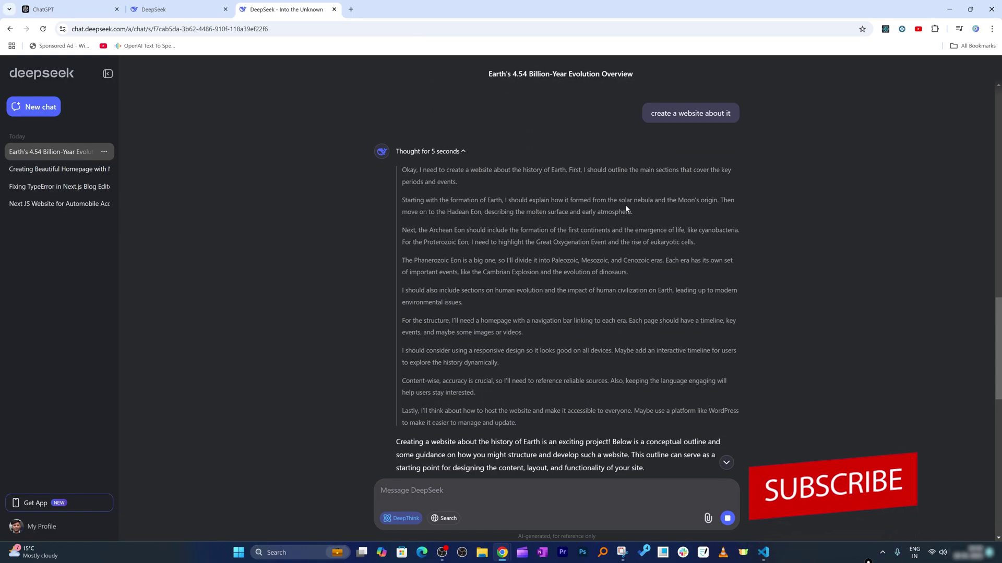
{"action": "scroll", "coordinate": [626, 209], "scroll_direction": "down", "scroll_amount": 3}
{"action": "scroll", "coordinate": [626, 209], "scroll_direction": "down", "scroll_amount": 2}
{"action": "scroll", "coordinate": [626, 209], "scroll_direction": "down", "scroll_amount": 1}
{"action": "scroll", "coordinate": [626, 209], "scroll_direction": "down", "scroll_amount": 2}
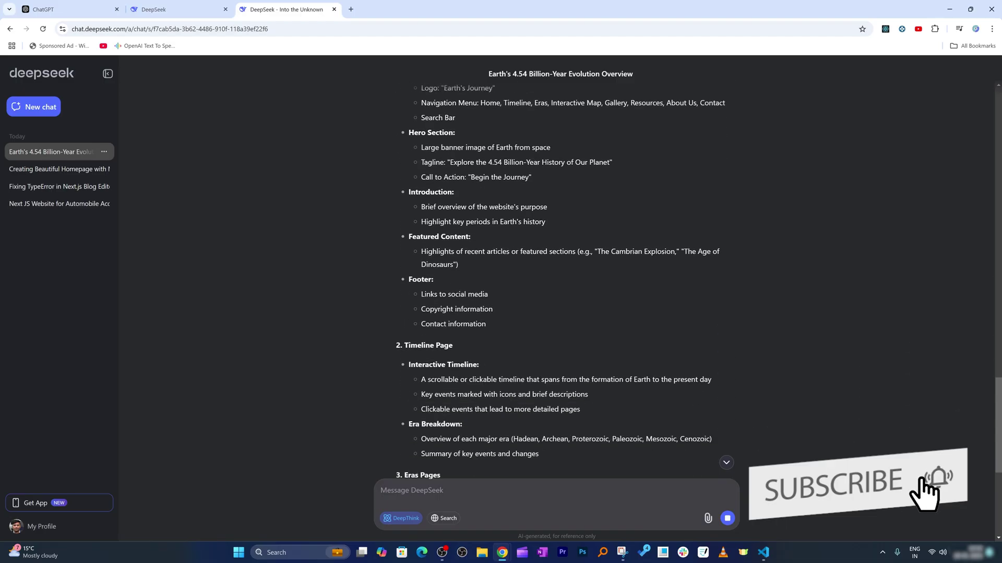
{"action": "scroll", "coordinate": [626, 210], "scroll_direction": "down", "scroll_amount": 2}
{"action": "scroll", "coordinate": [626, 209], "scroll_direction": "down", "scroll_amount": 3}
{"action": "scroll", "coordinate": [626, 209], "scroll_direction": "down", "scroll_amount": 3}
{"action": "scroll", "coordinate": [464, 406], "scroll_direction": "down", "scroll_amount": 2}
{"action": "scroll", "coordinate": [464, 406], "scroll_direction": "down", "scroll_amount": 1}
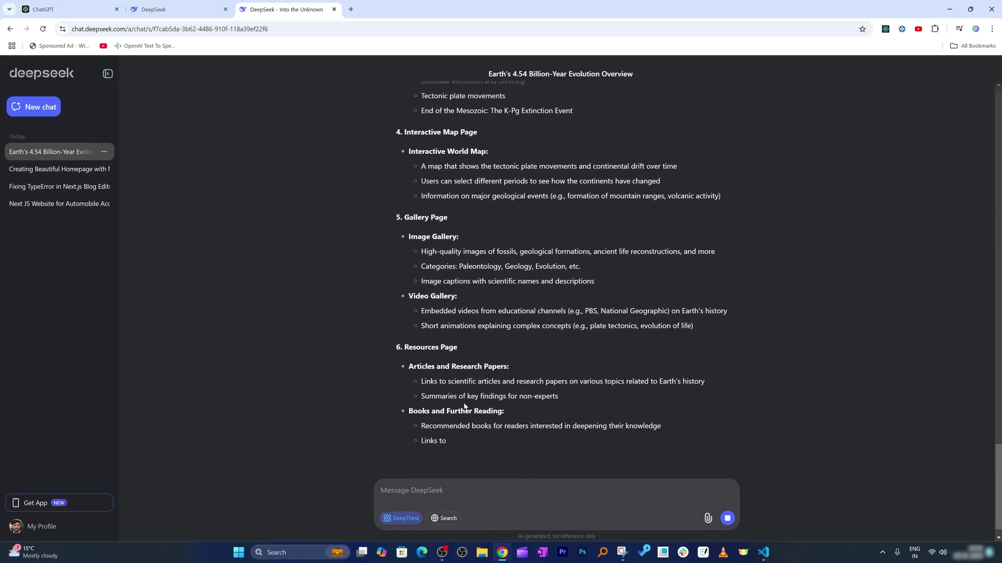
{"action": "scroll", "coordinate": [464, 406], "scroll_direction": "down", "scroll_amount": 2}
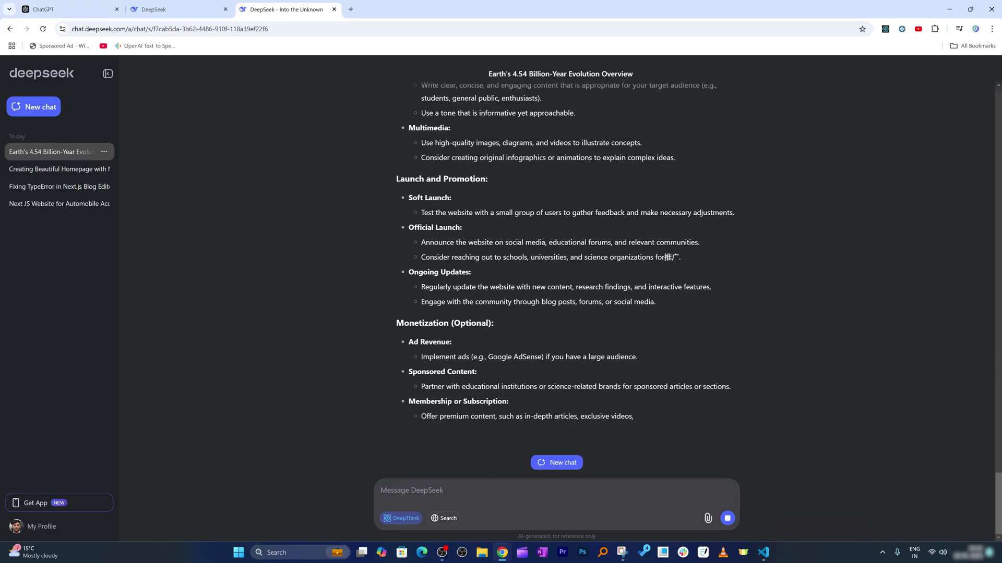
- With Search enabled, dictate and send 'What is population of earth in 2025?'
{"action": "left_click", "coordinate": [446, 519]}
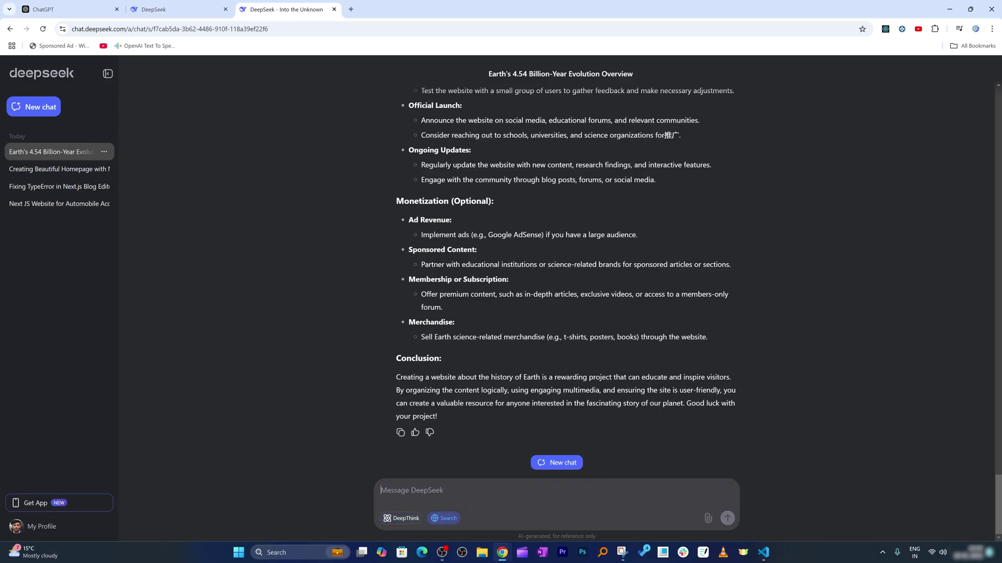
{"action": "key", "text": "super+h"}
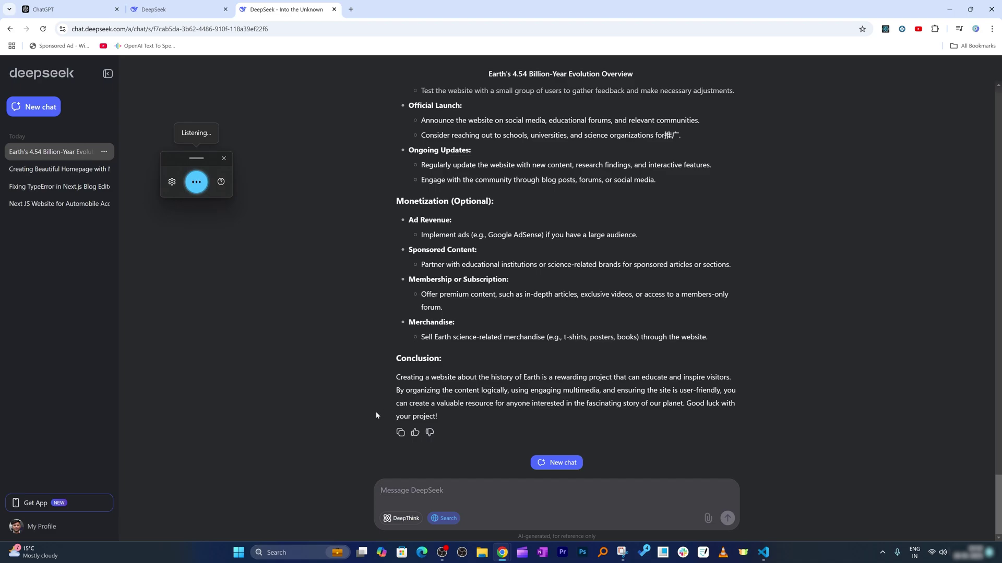
{"action": "key", "text": "Return"}
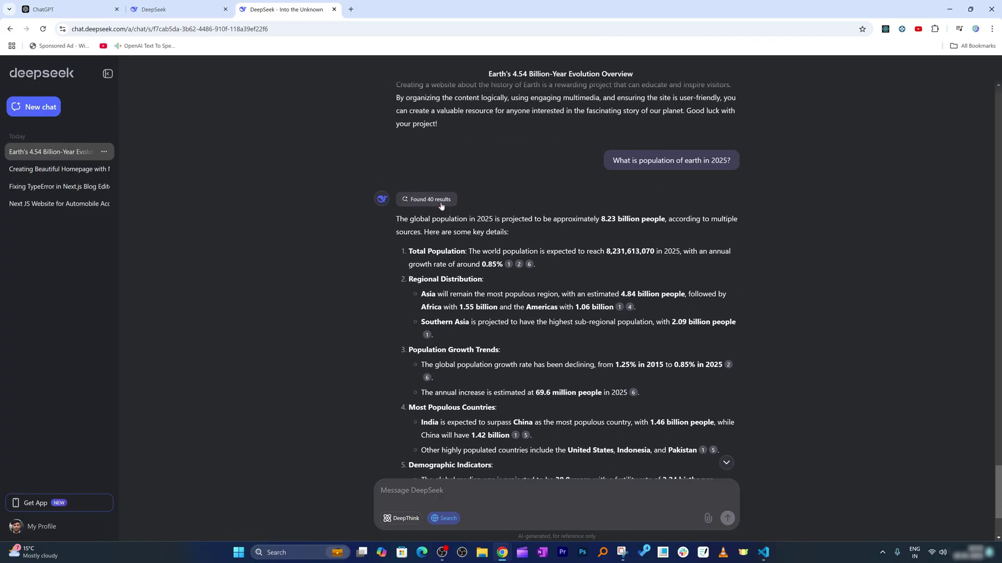
- Look through the 'Found 40 results' web sources panel
{"action": "left_click", "coordinate": [441, 201]}
{"action": "scroll", "coordinate": [890, 190], "scroll_direction": "down", "scroll_amount": 3}
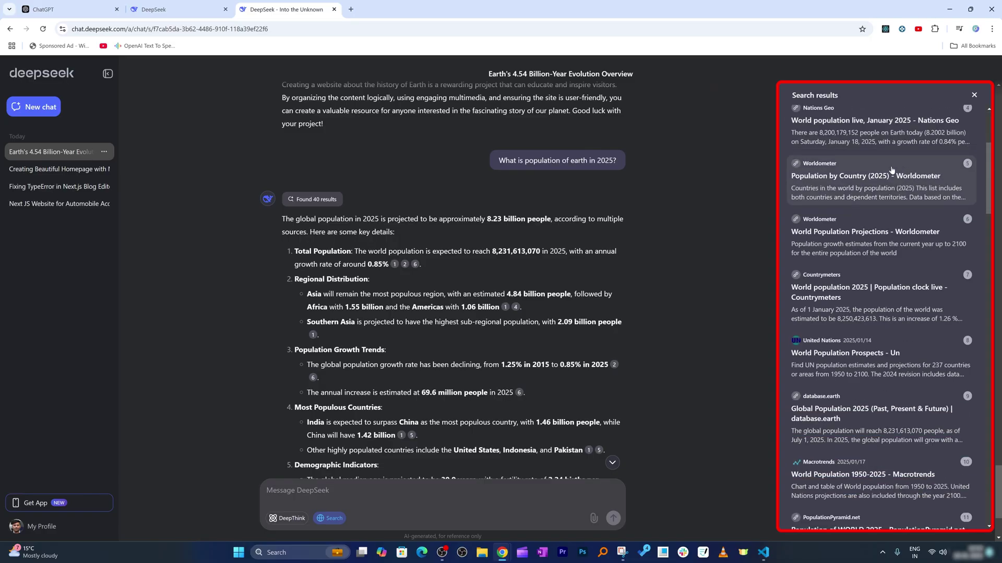
{"action": "scroll", "coordinate": [890, 190], "scroll_direction": "down", "scroll_amount": 5}
{"action": "scroll", "coordinate": [890, 190], "scroll_direction": "down", "scroll_amount": 6}
{"action": "scroll", "coordinate": [890, 190], "scroll_direction": "down", "scroll_amount": 5}
{"action": "scroll", "coordinate": [442, 282], "scroll_direction": "down", "scroll_amount": 3}
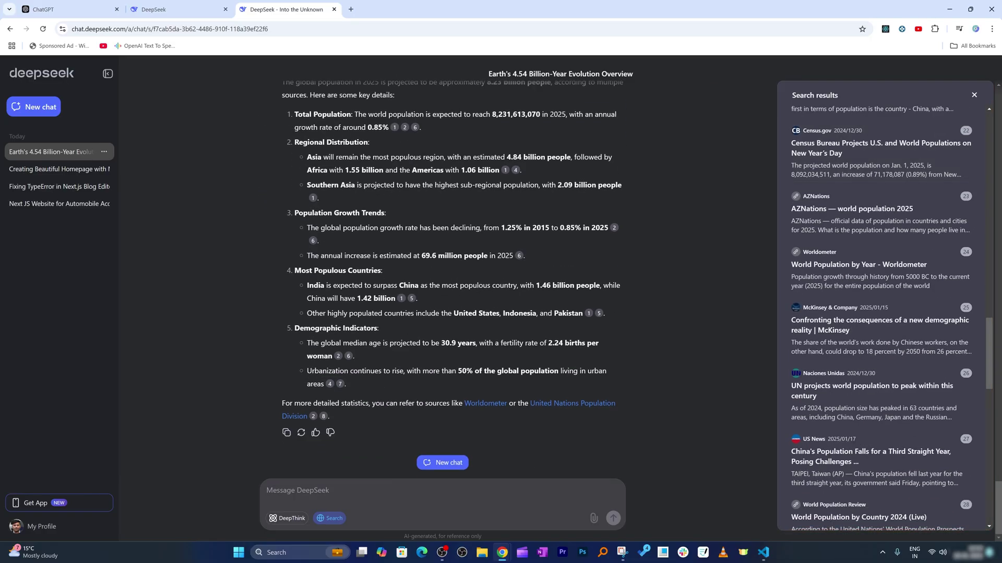
{"action": "scroll", "coordinate": [500, 276], "scroll_direction": "up", "scroll_amount": 2}
{"action": "scroll", "coordinate": [500, 275], "scroll_direction": "down", "scroll_amount": 2}
- Attach the dell CES 2025 image and ask DeepSeek what it shows
{"action": "left_click", "coordinate": [974, 95]}
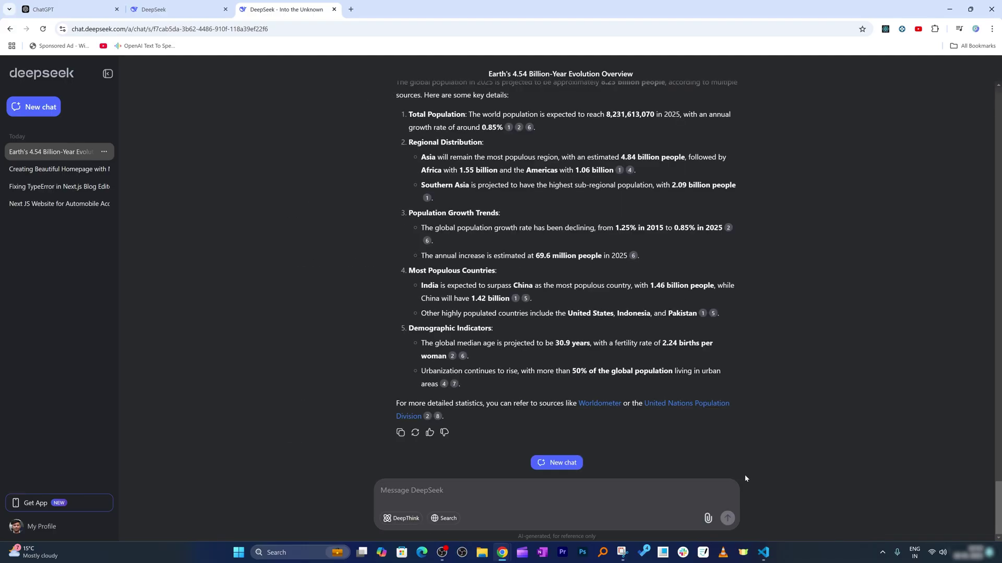
{"action": "left_click", "coordinate": [707, 519]}
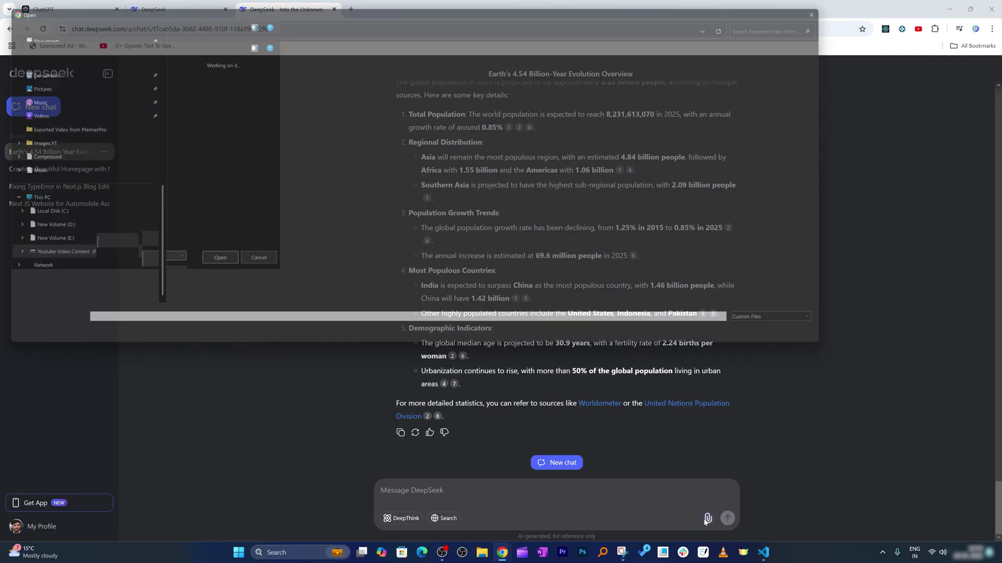
{"action": "double_click", "coordinate": [350, 86]}
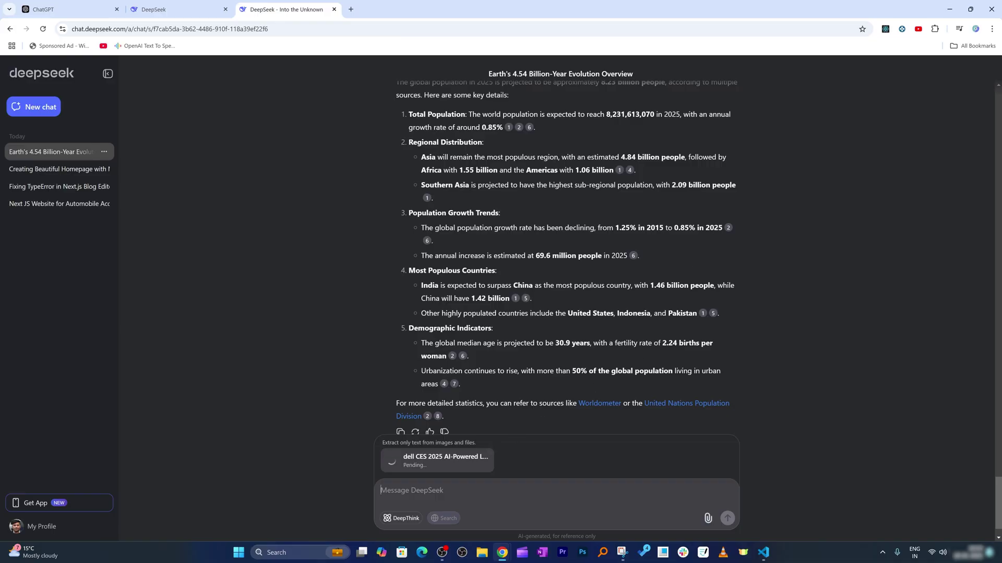
{"action": "key", "text": "super+h"}
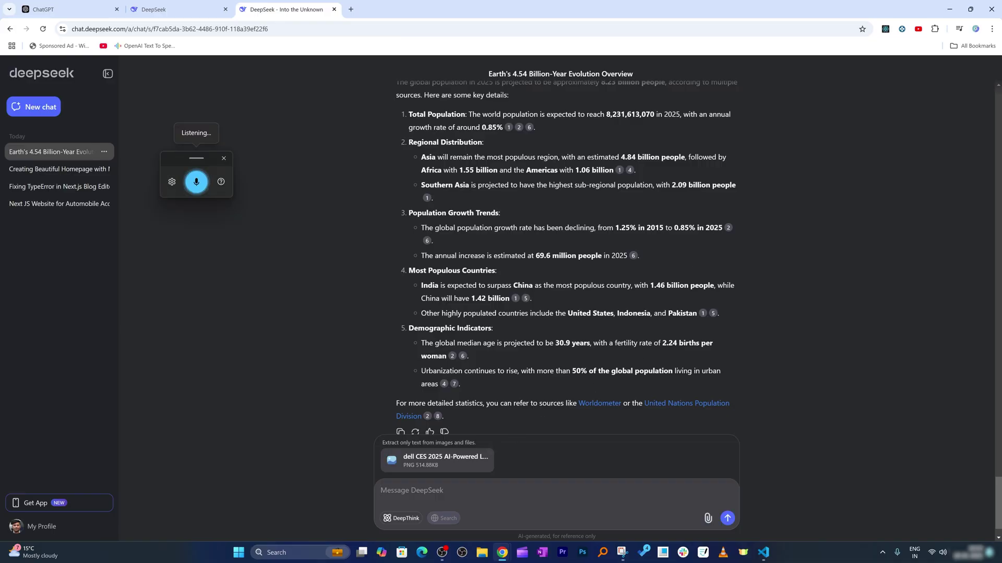
{"action": "left_click", "coordinate": [727, 518]}
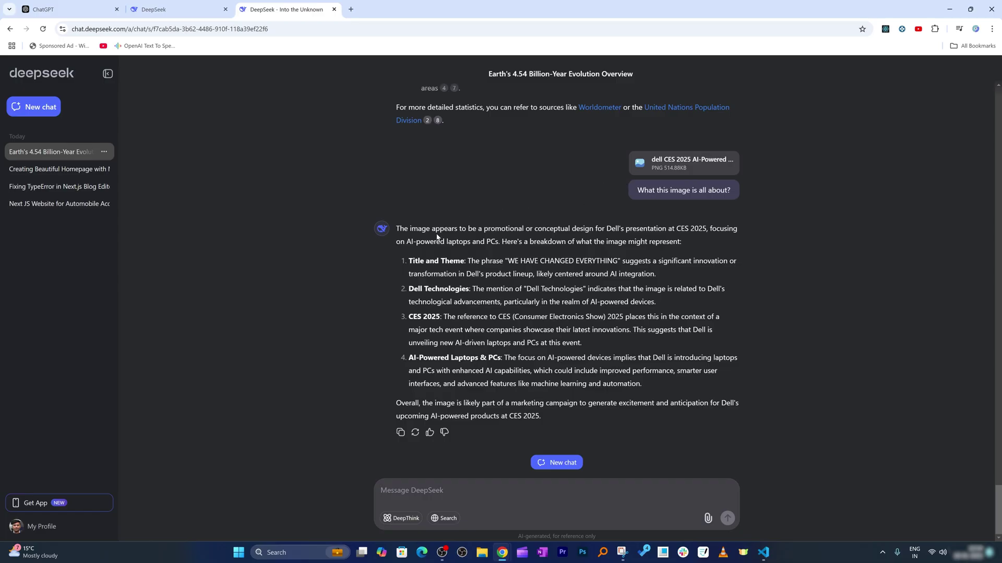
- Highlight the reply's opening description of Dell's presentation
{"action": "left_click_drag", "start_coordinate": [612, 228], "coordinate": [687, 244]}
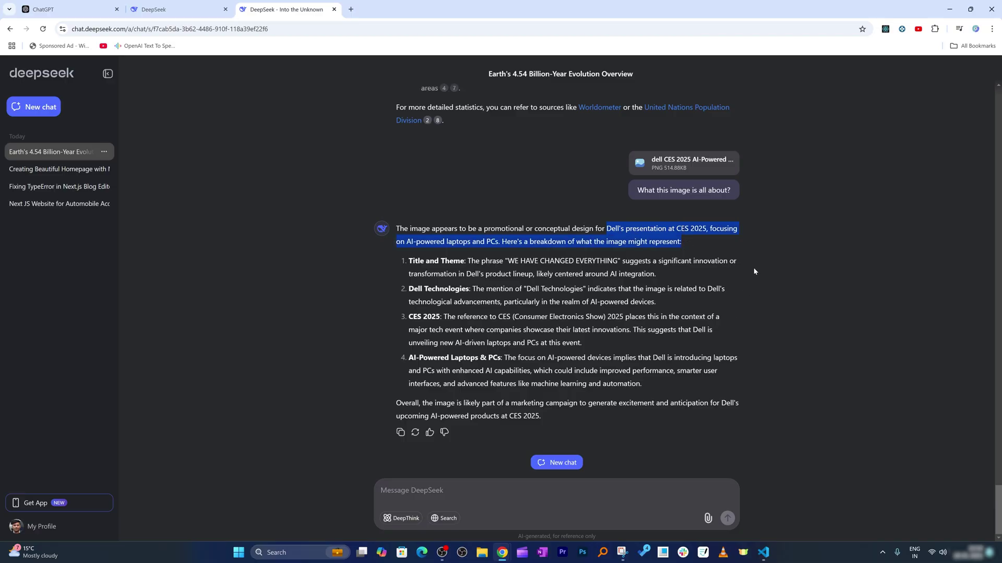
{"action": "left_click", "coordinate": [700, 224]}
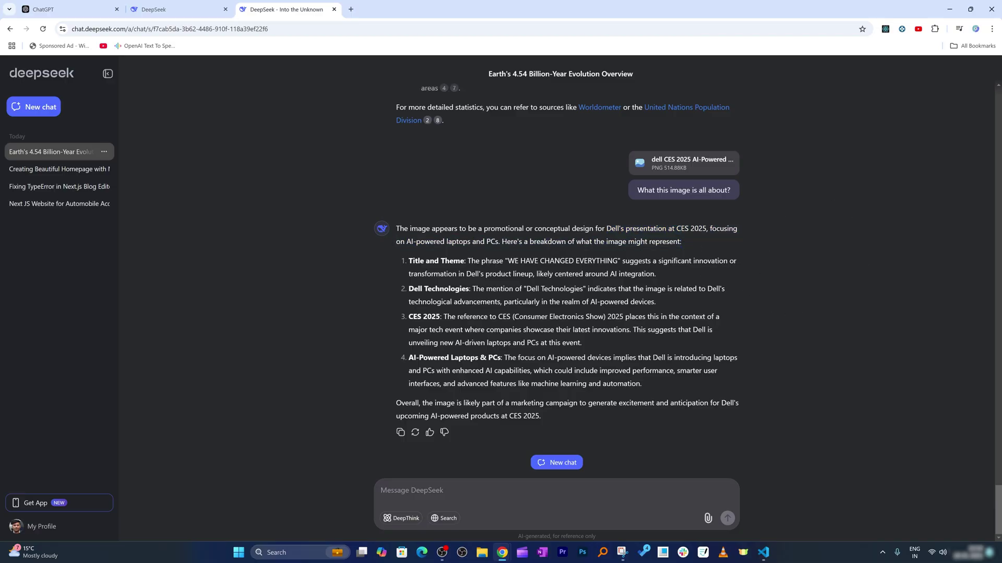
{"action": "left_click_drag", "start_coordinate": [606, 228], "coordinate": [723, 244]}
{"action": "left_click", "coordinate": [788, 337]}
- Preview the dell CES 2025 image in Photos, then cancel the file picker
{"action": "left_click", "coordinate": [708, 517]}
{"action": "left_click", "coordinate": [372, 88]}
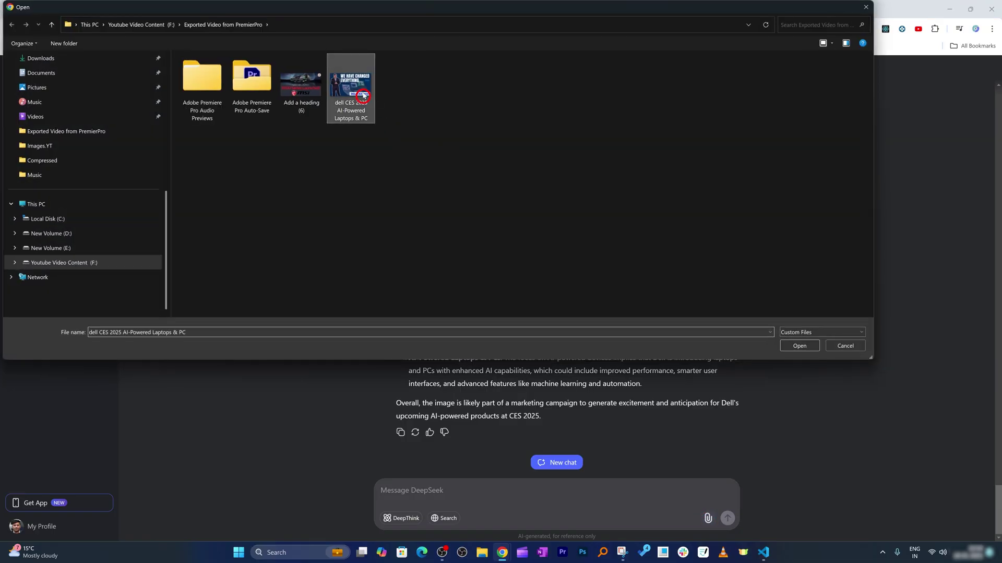
{"action": "right_click", "coordinate": [376, 90]}
{"action": "left_click", "coordinate": [400, 111]}
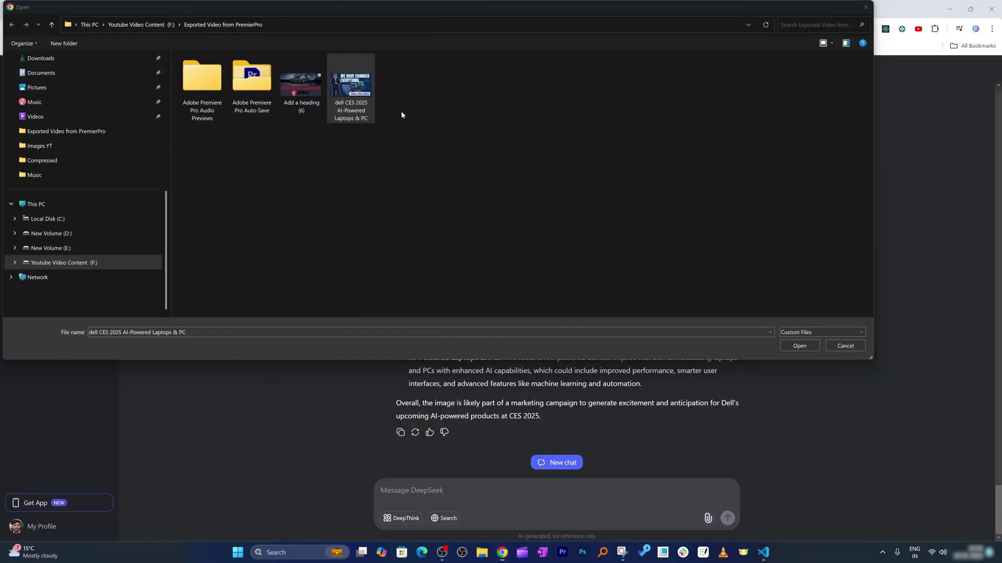
{"action": "left_click_drag", "start_coordinate": [536, 149], "coordinate": [433, 144]}
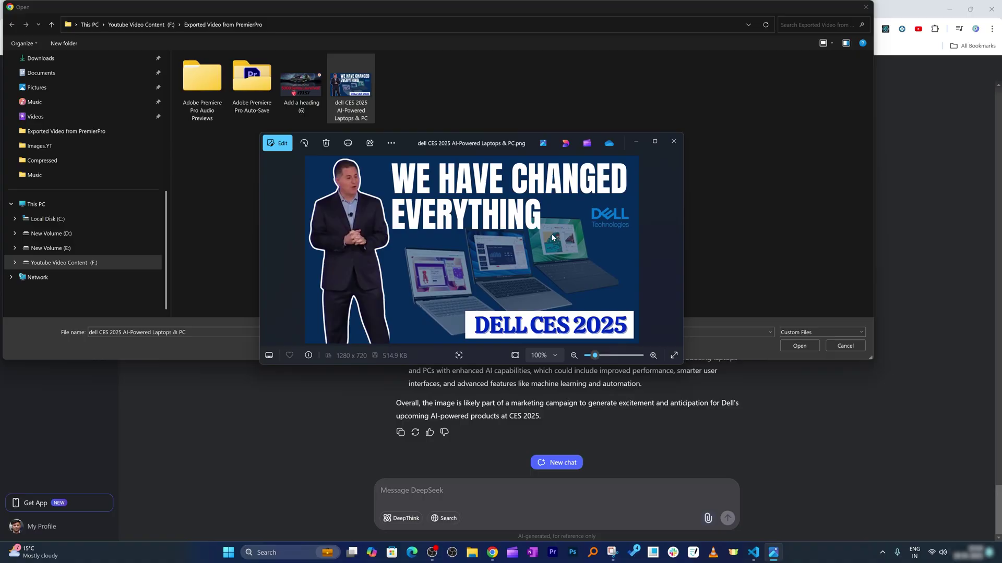
{"action": "left_click", "coordinate": [844, 347]}
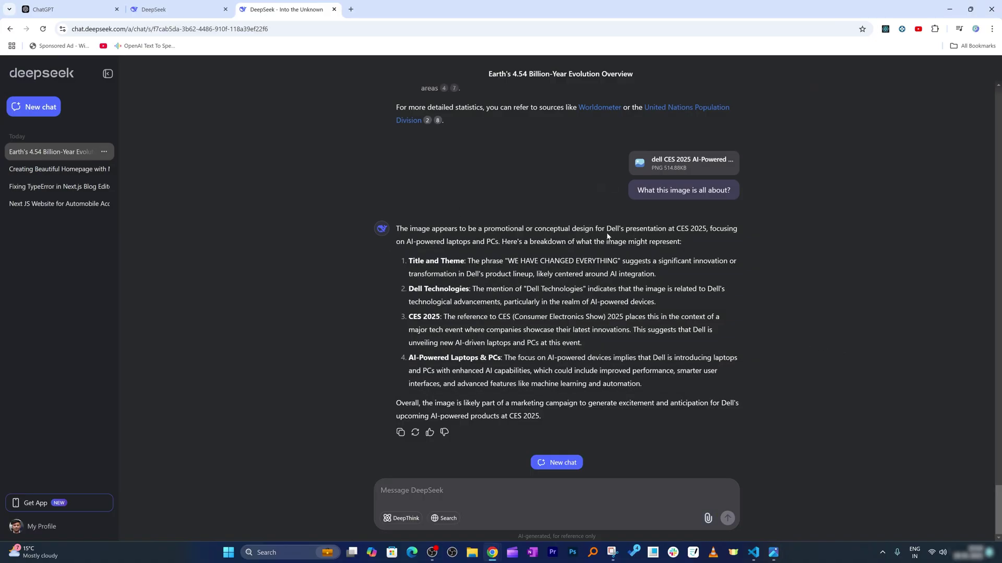
{"action": "left_click_drag", "start_coordinate": [408, 261], "coordinate": [618, 261]}
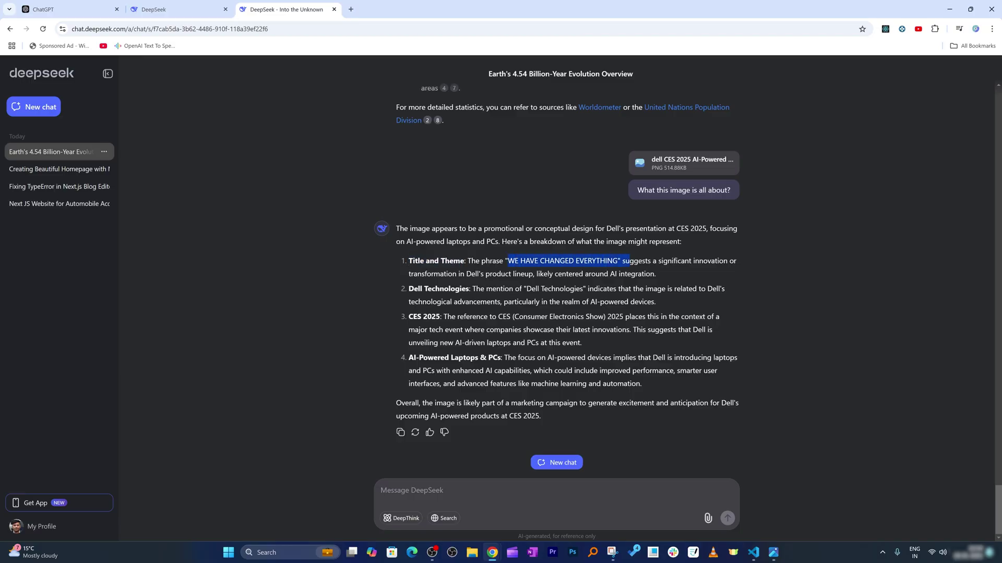
{"action": "left_click_drag", "start_coordinate": [408, 288], "coordinate": [468, 288]}
{"action": "left_click_drag", "start_coordinate": [409, 317], "coordinate": [440, 317]}
{"action": "left_click_drag", "start_coordinate": [408, 358], "coordinate": [500, 358]}
{"action": "left_click", "coordinate": [731, 396]}
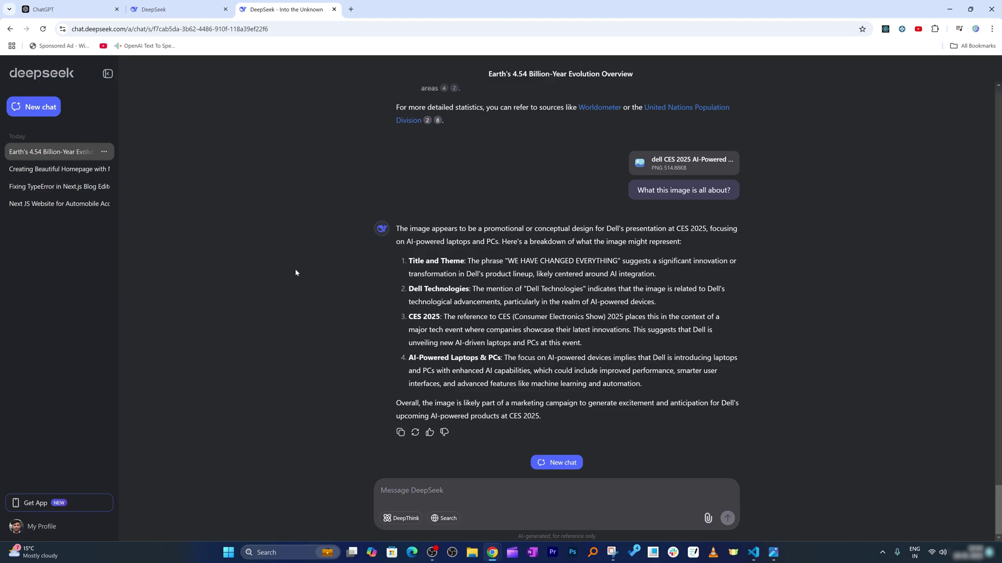
- Revisit the DeepSeek V3 benchmark table on the homepage tab
{"action": "left_click", "coordinate": [177, 9]}
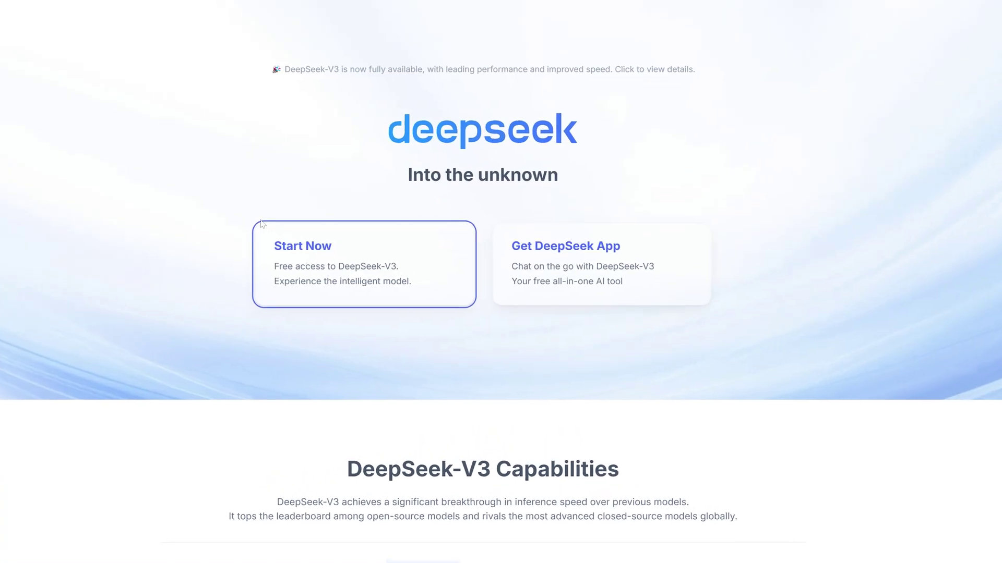
{"action": "scroll", "coordinate": [447, 157], "scroll_direction": "down", "scroll_amount": 10}
{"action": "scroll", "coordinate": [447, 157], "scroll_direction": "up", "scroll_amount": 5}
{"action": "scroll", "coordinate": [447, 156], "scroll_direction": "down", "scroll_amount": 3}
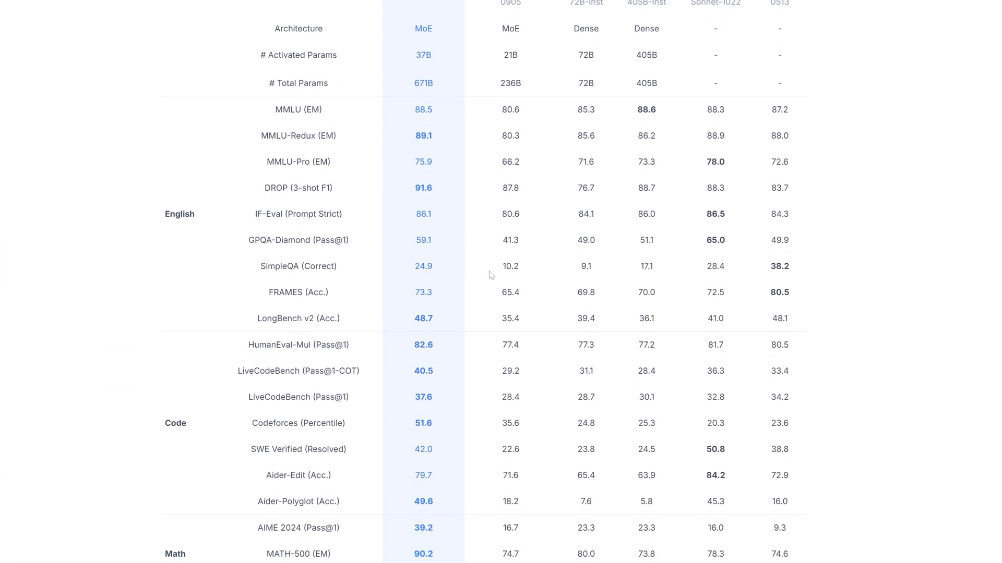
{"action": "scroll", "coordinate": [601, 207], "scroll_direction": "up", "scroll_amount": 3}
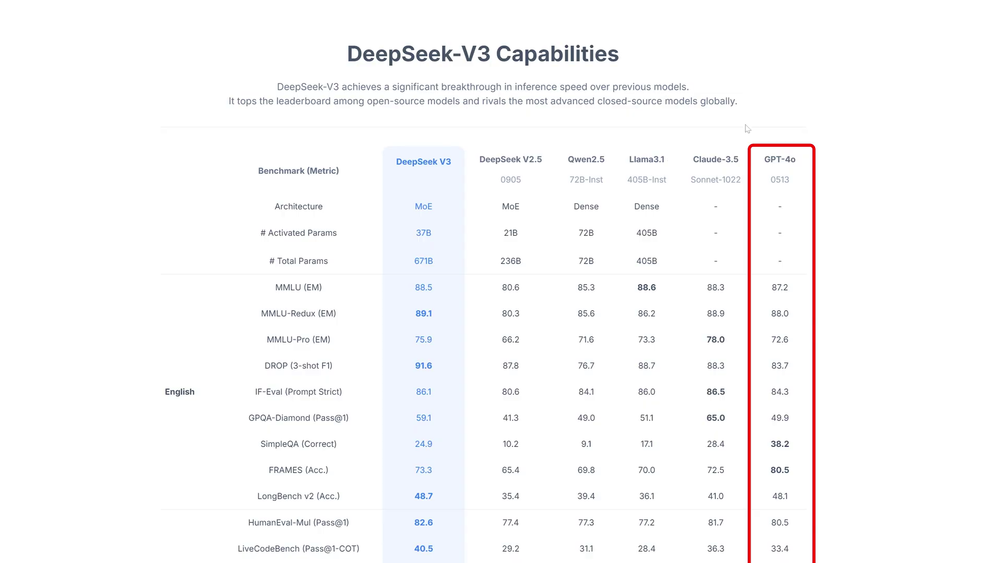
{"action": "scroll", "coordinate": [574, 260], "scroll_direction": "down", "scroll_amount": 5}
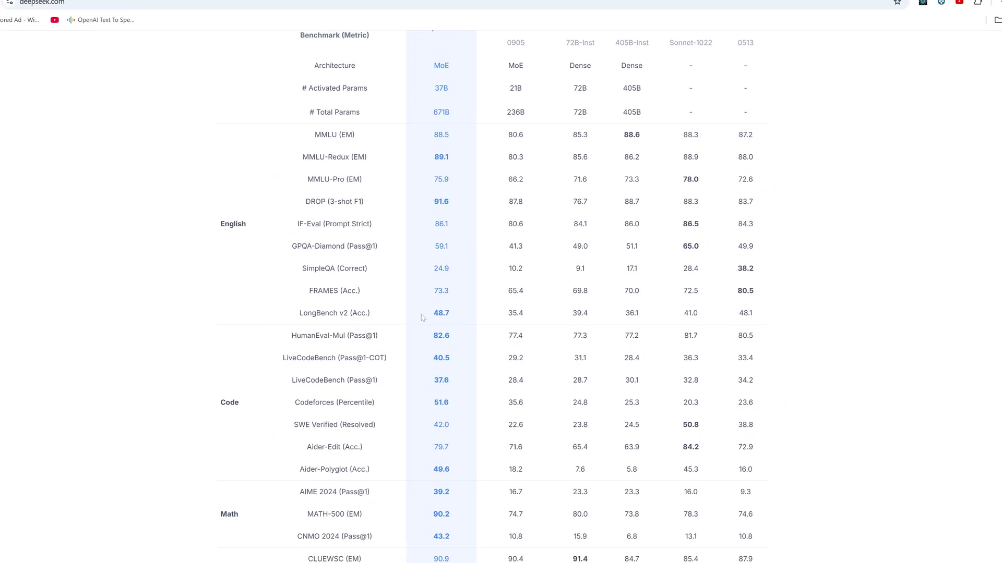
{"action": "left_click_drag", "start_coordinate": [443, 310], "coordinate": [499, 312]}
{"action": "left_click", "coordinate": [612, 307]}
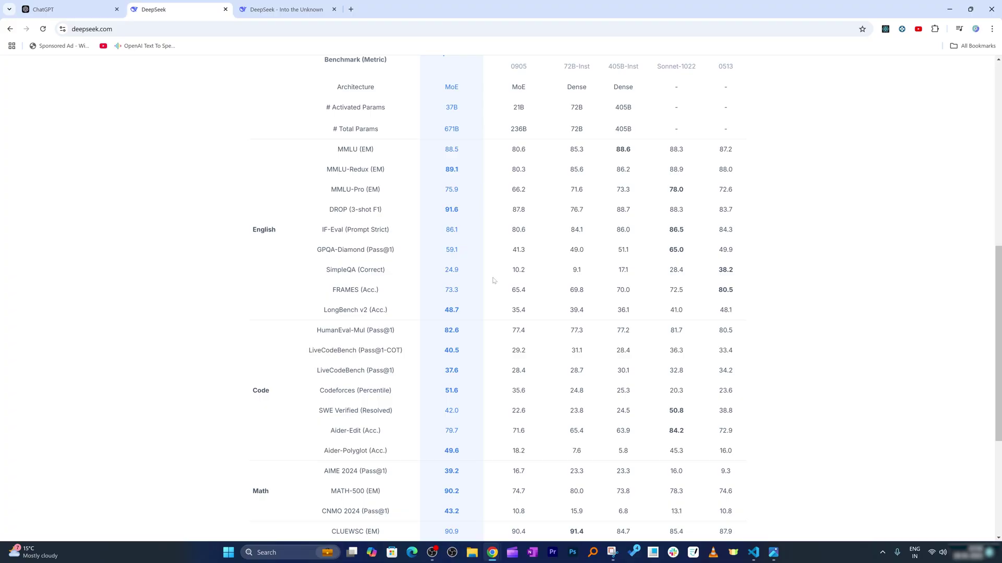
{"action": "scroll", "coordinate": [493, 280], "scroll_direction": "up", "scroll_amount": 5}
{"action": "scroll", "coordinate": [458, 286], "scroll_direction": "up", "scroll_amount": 5}
- Glance back over the Earth evolution chat's earlier answers, then the benchmark table again
{"action": "left_click", "coordinate": [302, 13]}
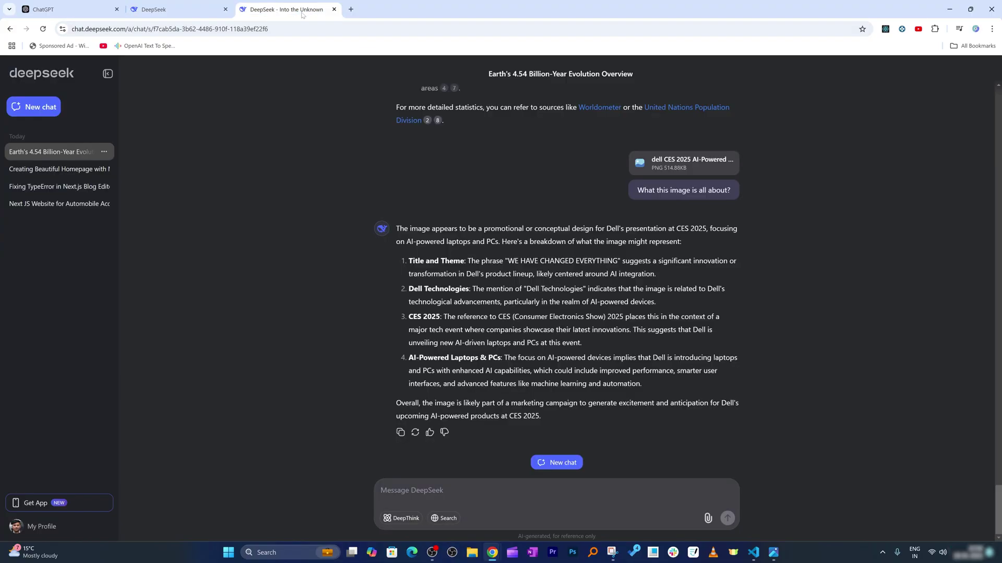
{"action": "scroll", "coordinate": [350, 112], "scroll_direction": "up", "scroll_amount": 3}
{"action": "scroll", "coordinate": [358, 164], "scroll_direction": "up", "scroll_amount": 5}
{"action": "scroll", "coordinate": [376, 173], "scroll_direction": "up", "scroll_amount": 5}
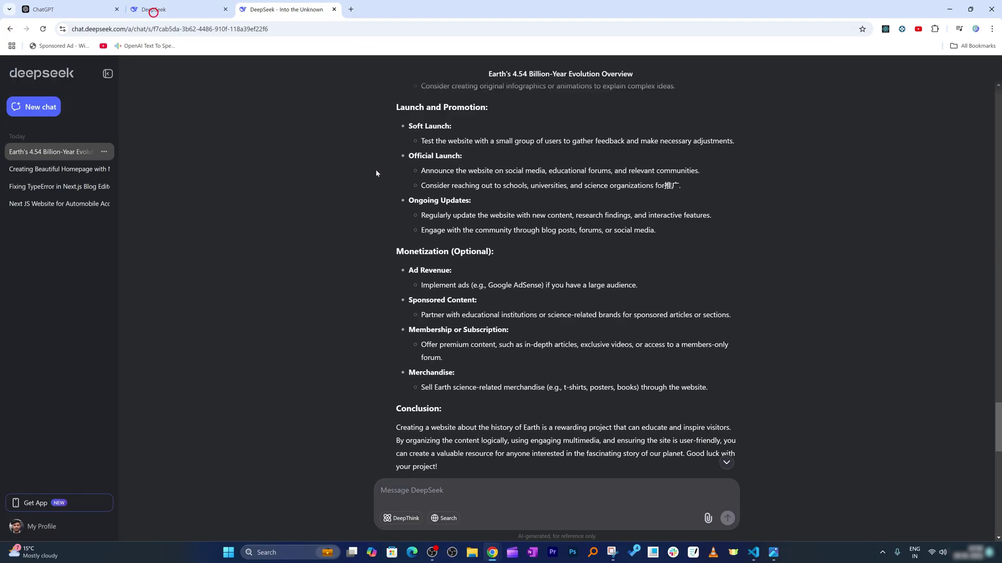
{"action": "left_click", "coordinate": [153, 11]}
{"action": "scroll", "coordinate": [501, 298], "scroll_direction": "down", "scroll_amount": 5}
{"action": "scroll", "coordinate": [501, 297], "scroll_direction": "down", "scroll_amount": 5}
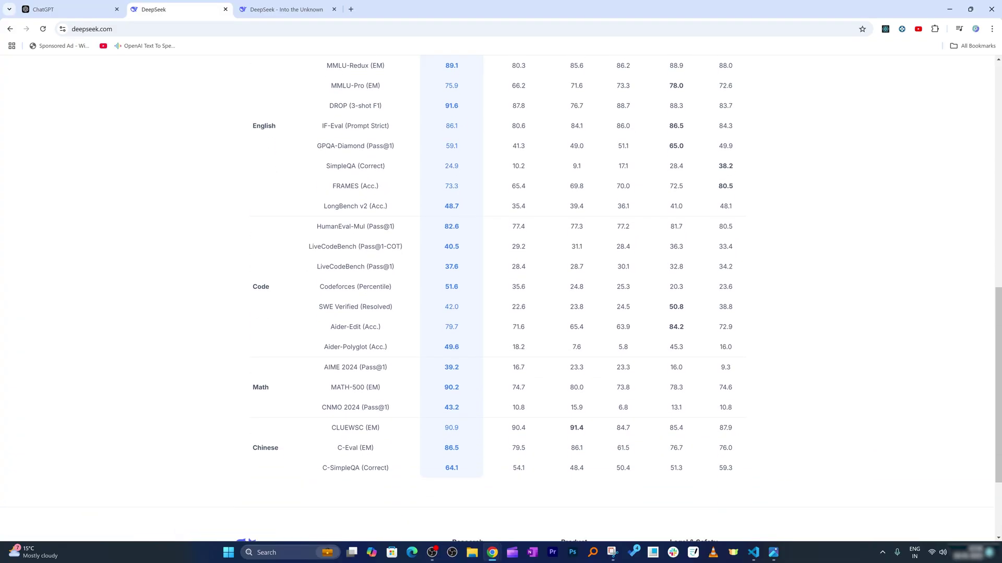
- Bring up the Earth evolution chat's answer explaining the Dell CES 2025 image
{"action": "left_click", "coordinate": [294, 6]}
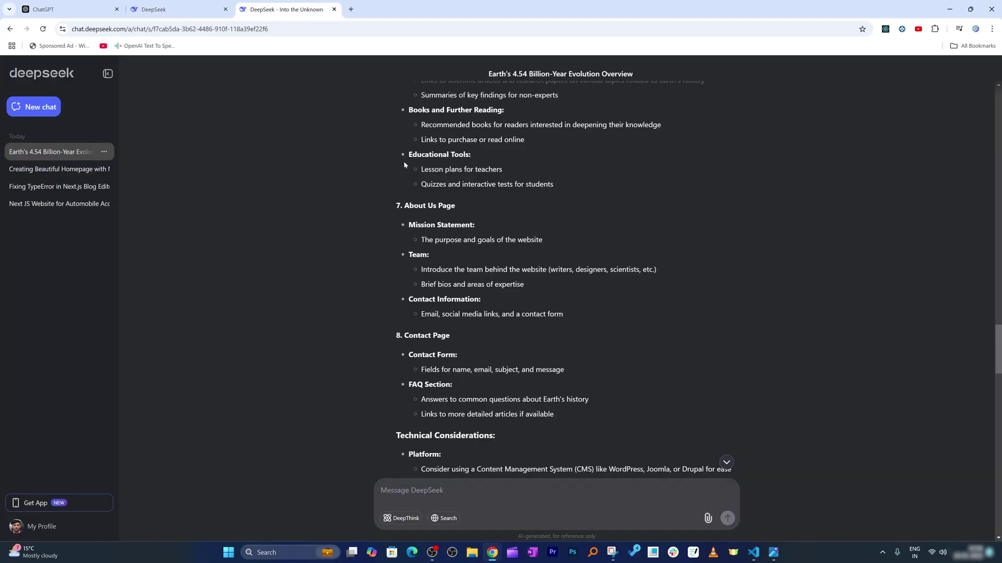
{"action": "scroll", "coordinate": [505, 282], "scroll_direction": "up", "scroll_amount": 5}
{"action": "scroll", "coordinate": [505, 282], "scroll_direction": "down", "scroll_amount": 10}
{"action": "scroll", "coordinate": [505, 279], "scroll_direction": "down", "scroll_amount": 10}
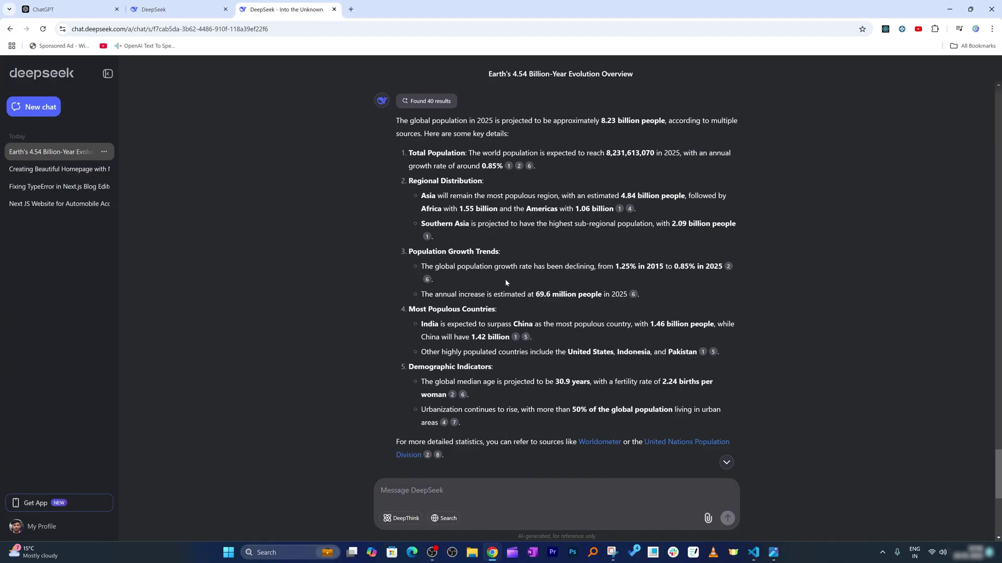
{"action": "scroll", "coordinate": [505, 280], "scroll_direction": "down", "scroll_amount": 10}
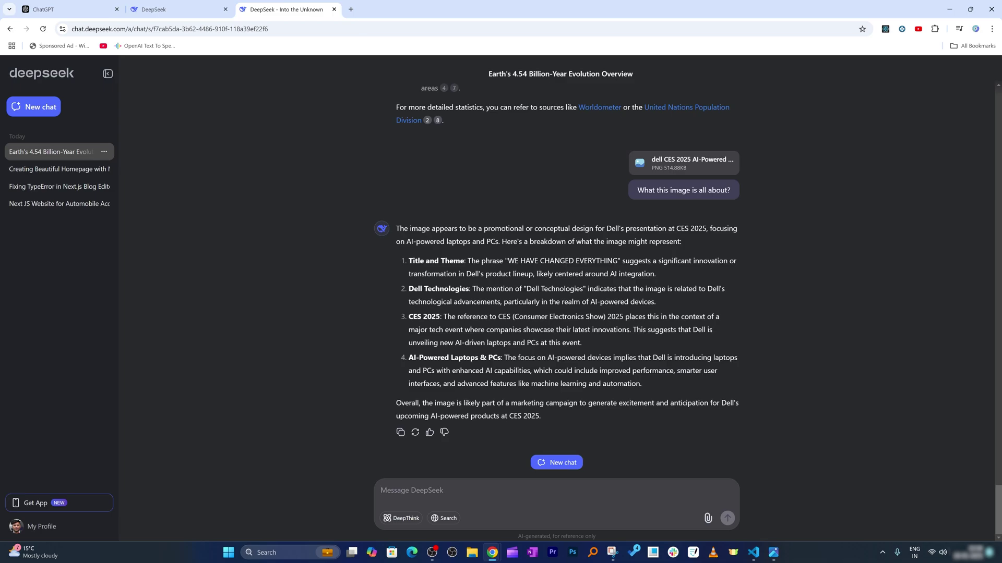
- Ask DeepSeek to 'create an image of a unicorn horse' and view its reply
{"action": "type", "text": "c"}
{"action": "type", "text": "retae"}
{"action": "key", "text": "Return"}
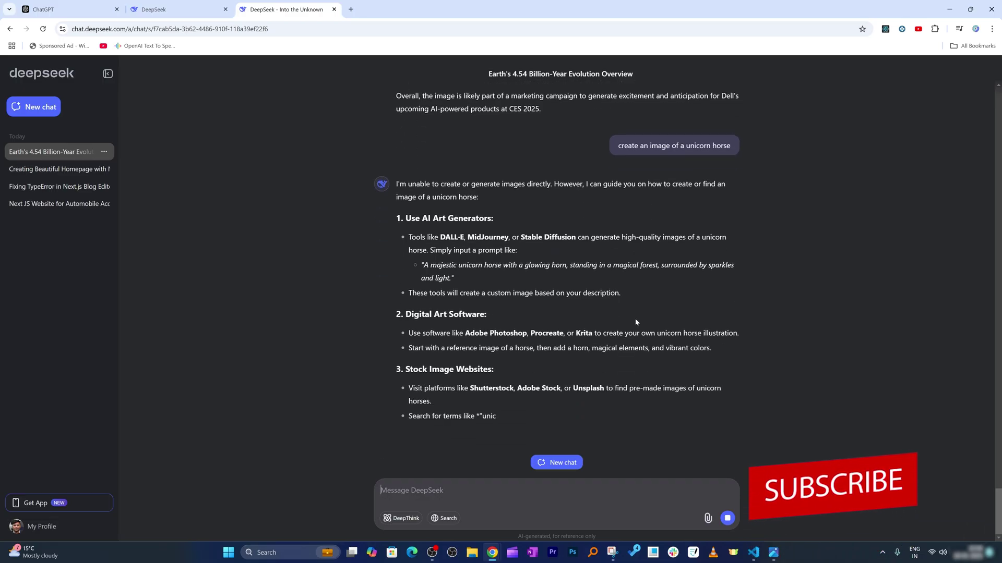
{"action": "scroll", "coordinate": [634, 319], "scroll_direction": "up", "scroll_amount": 2}
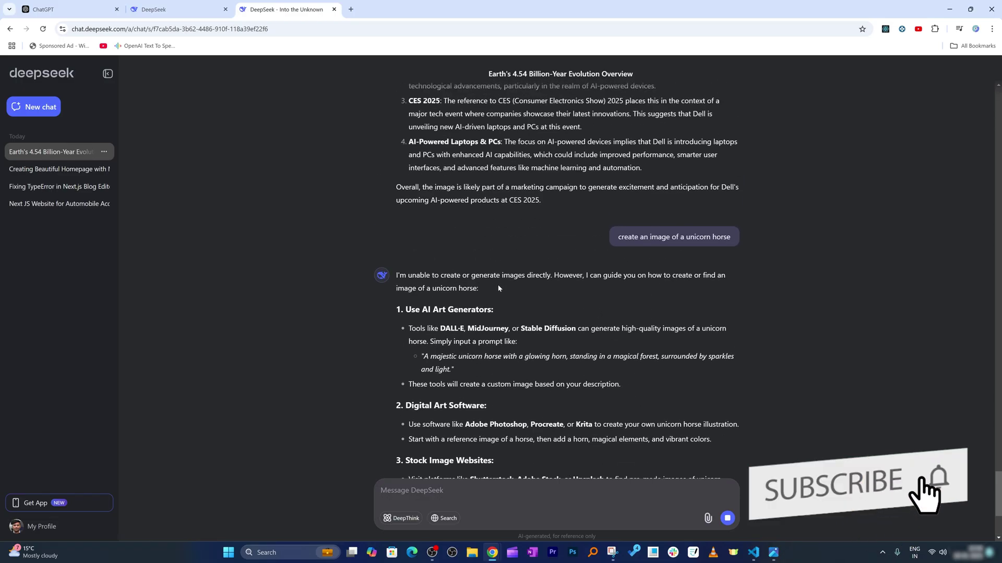
{"action": "scroll", "coordinate": [574, 295], "scroll_direction": "down", "scroll_amount": 2}
{"action": "scroll", "coordinate": [615, 302], "scroll_direction": "down", "scroll_amount": 2}
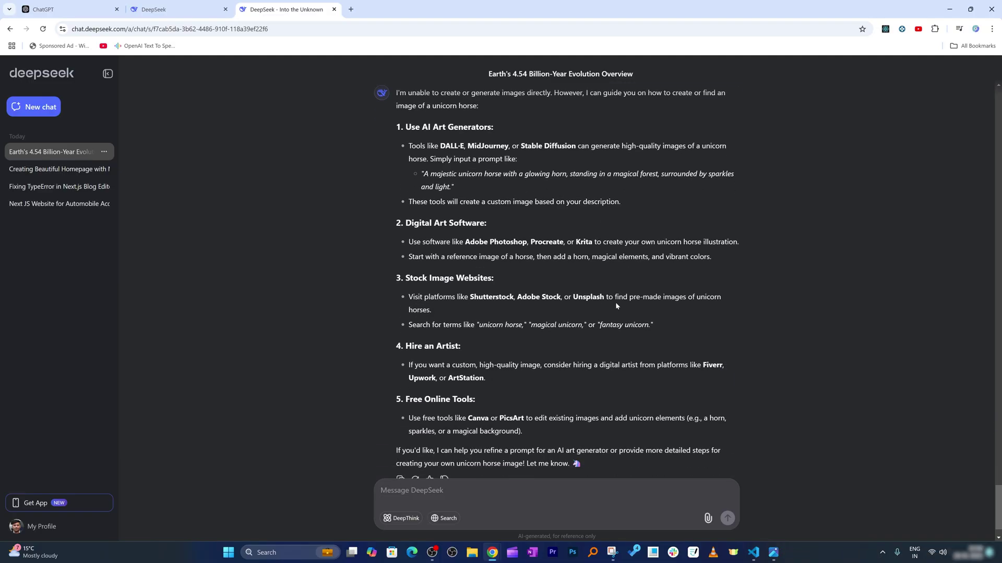
{"action": "scroll", "coordinate": [626, 300], "scroll_direction": "down", "scroll_amount": 1}
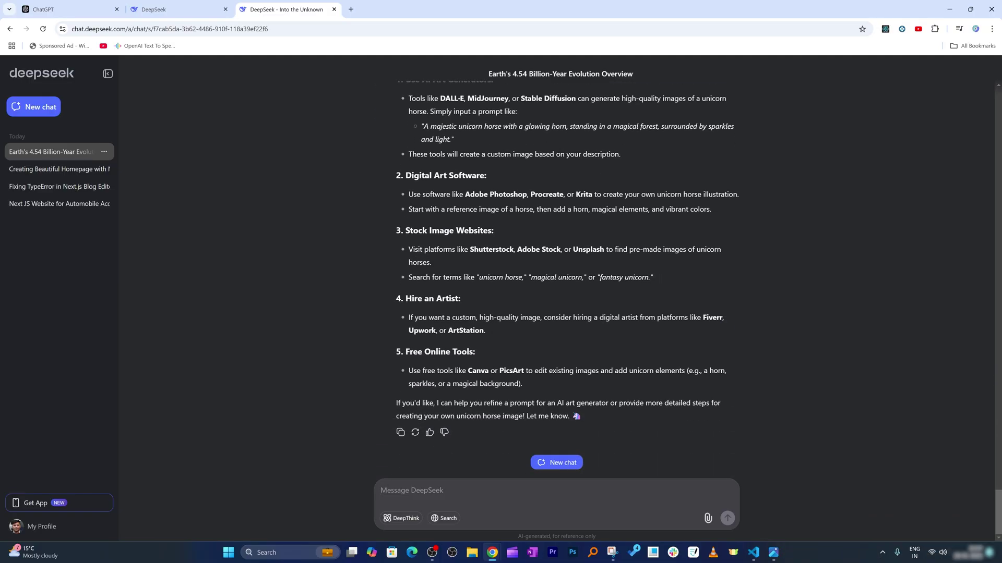
- Read through the reply saying it cannot generate images and suggesting other tools
{"action": "scroll", "coordinate": [637, 276], "scroll_direction": "up", "scroll_amount": 6}
{"action": "scroll", "coordinate": [643, 260], "scroll_direction": "up", "scroll_amount": 4}
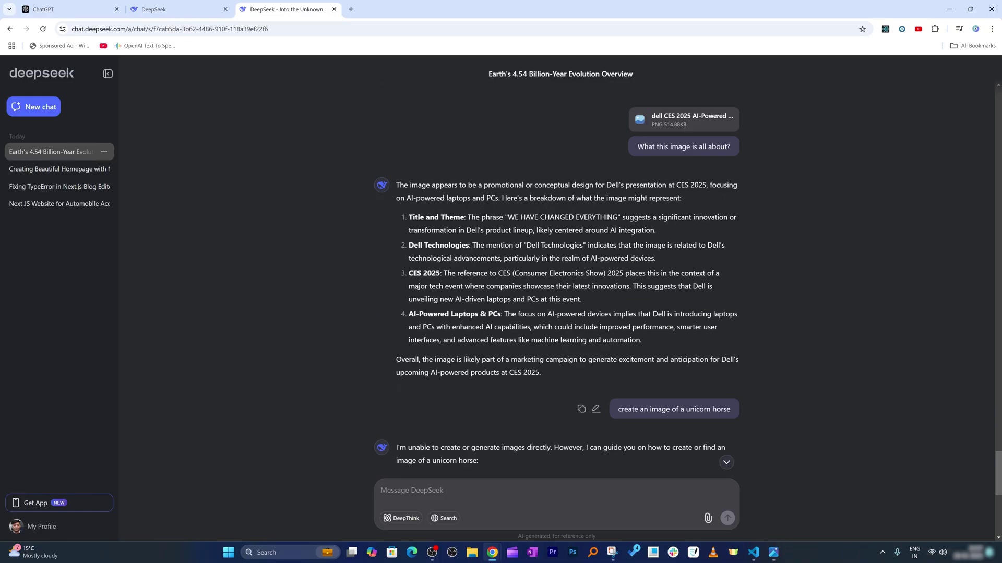
{"action": "scroll", "coordinate": [652, 266], "scroll_direction": "up", "scroll_amount": 8}
{"action": "scroll", "coordinate": [600, 277], "scroll_direction": "up", "scroll_amount": 8}
{"action": "scroll", "coordinate": [599, 279], "scroll_direction": "up", "scroll_amount": 5}
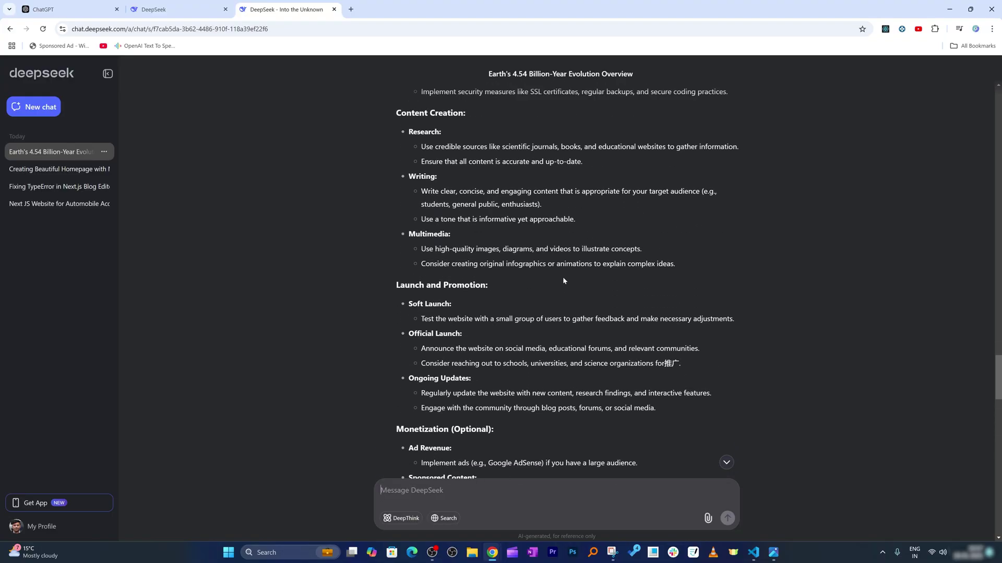
{"action": "scroll", "coordinate": [566, 279], "scroll_direction": "up", "scroll_amount": 6}
{"action": "scroll", "coordinate": [321, 224], "scroll_direction": "down", "scroll_amount": 5}
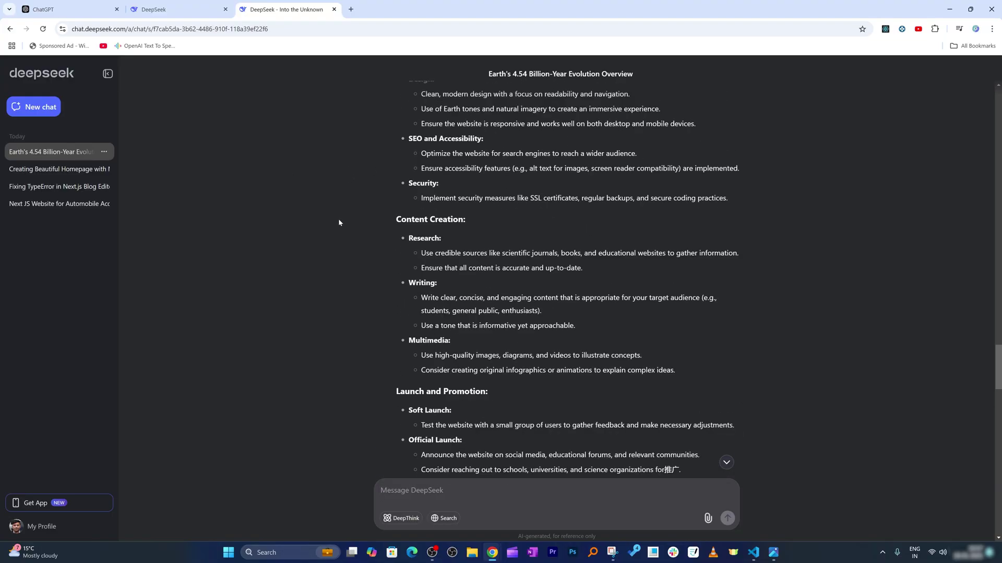
{"action": "scroll", "coordinate": [338, 221], "scroll_direction": "down", "scroll_amount": 3}
- Open the 'Creating Beautiful Homepage with Material UI' conversation from the sidebar
{"action": "left_click", "coordinate": [62, 173]}
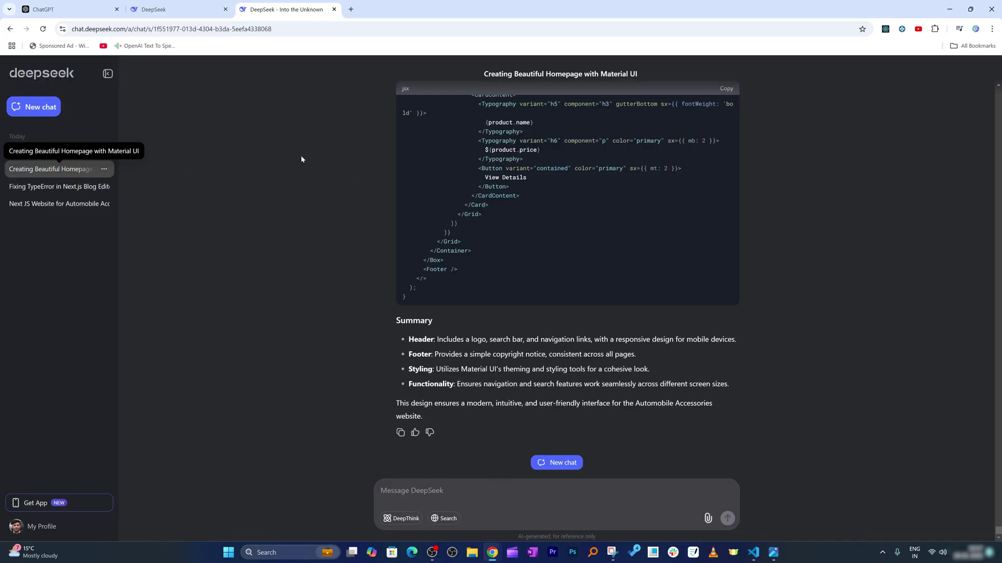
{"action": "scroll", "coordinate": [323, 180], "scroll_direction": "up", "scroll_amount": 5}
{"action": "scroll", "coordinate": [340, 204], "scroll_direction": "up", "scroll_amount": 5}
{"action": "scroll", "coordinate": [340, 204], "scroll_direction": "up", "scroll_amount": 5}
{"action": "scroll", "coordinate": [342, 206], "scroll_direction": "up", "scroll_amount": 5}
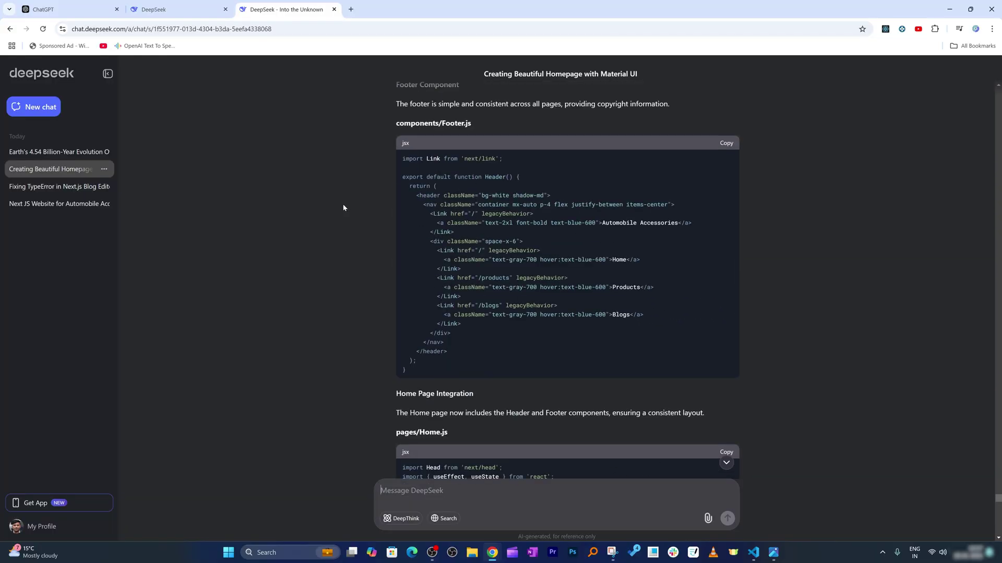
{"action": "scroll", "coordinate": [343, 207], "scroll_direction": "down", "scroll_amount": 5}
{"action": "scroll", "coordinate": [343, 207], "scroll_direction": "down", "scroll_amount": 3}
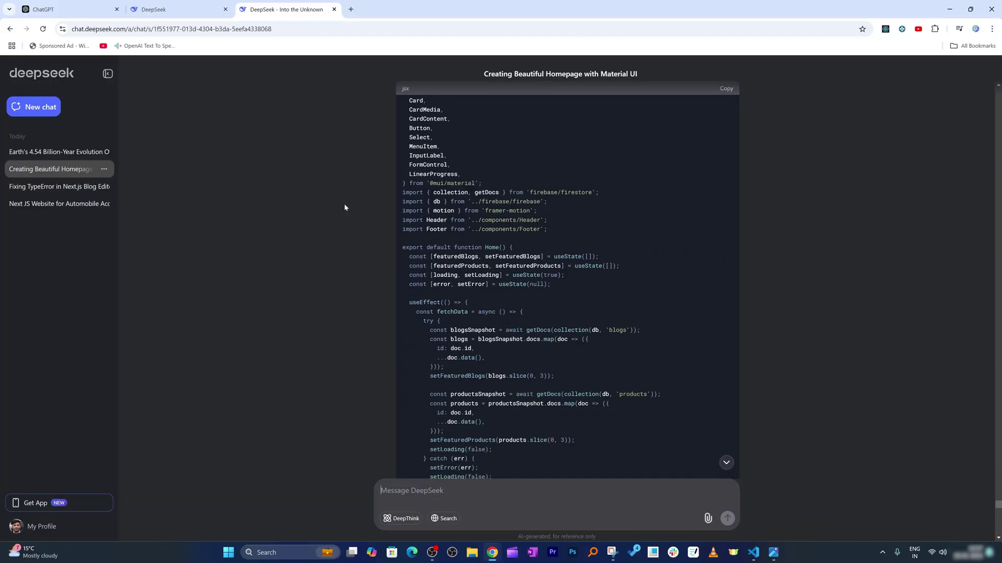
- Scroll up to the pages/Home.js code and switch over to VS Code
{"action": "scroll", "coordinate": [733, 151], "scroll_direction": "up", "scroll_amount": 2}
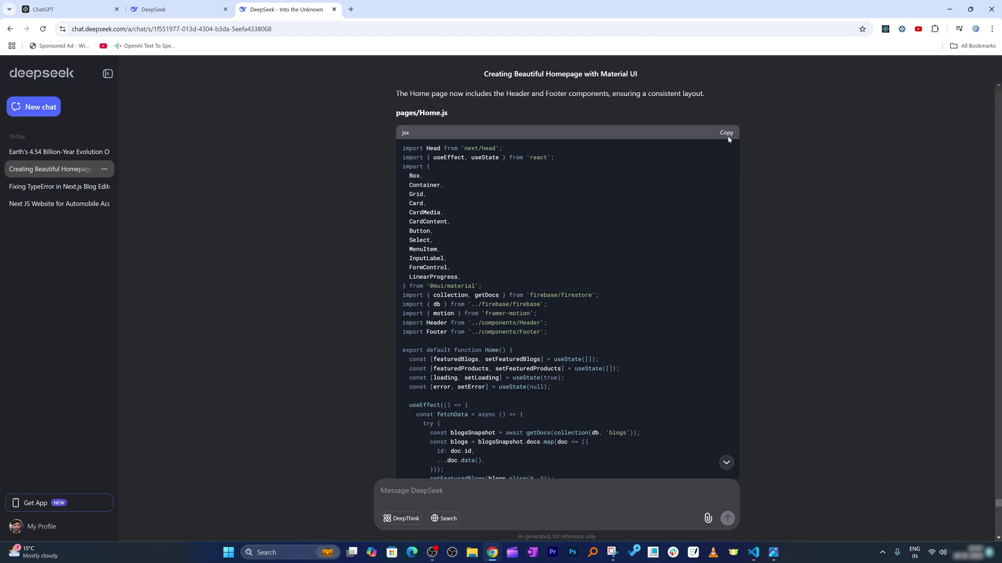
{"action": "scroll", "coordinate": [553, 218], "scroll_direction": "up", "scroll_amount": 4}
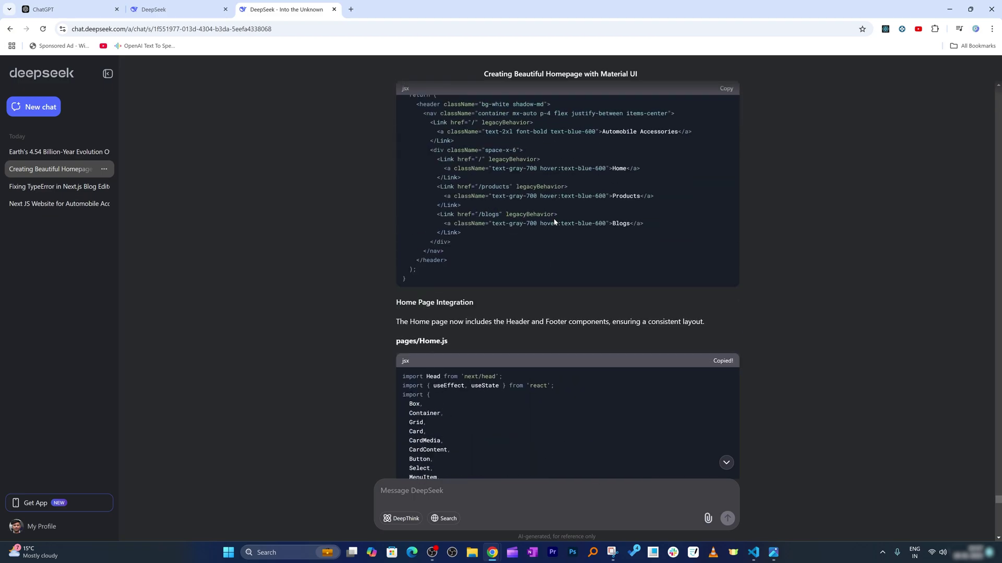
{"action": "scroll", "coordinate": [565, 218], "scroll_direction": "up", "scroll_amount": 4}
{"action": "scroll", "coordinate": [565, 218], "scroll_direction": "up", "scroll_amount": 4}
{"action": "scroll", "coordinate": [565, 218], "scroll_direction": "up", "scroll_amount": 4}
{"action": "scroll", "coordinate": [574, 217], "scroll_direction": "up", "scroll_amount": 5}
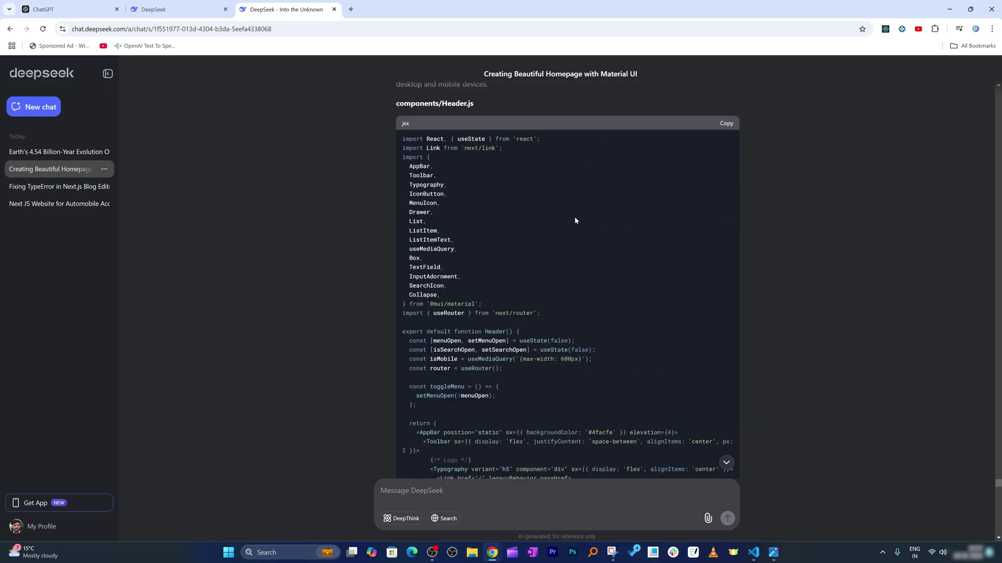
{"action": "scroll", "coordinate": [575, 217], "scroll_direction": "up", "scroll_amount": 2}
{"action": "key", "text": "alt+Tab"}
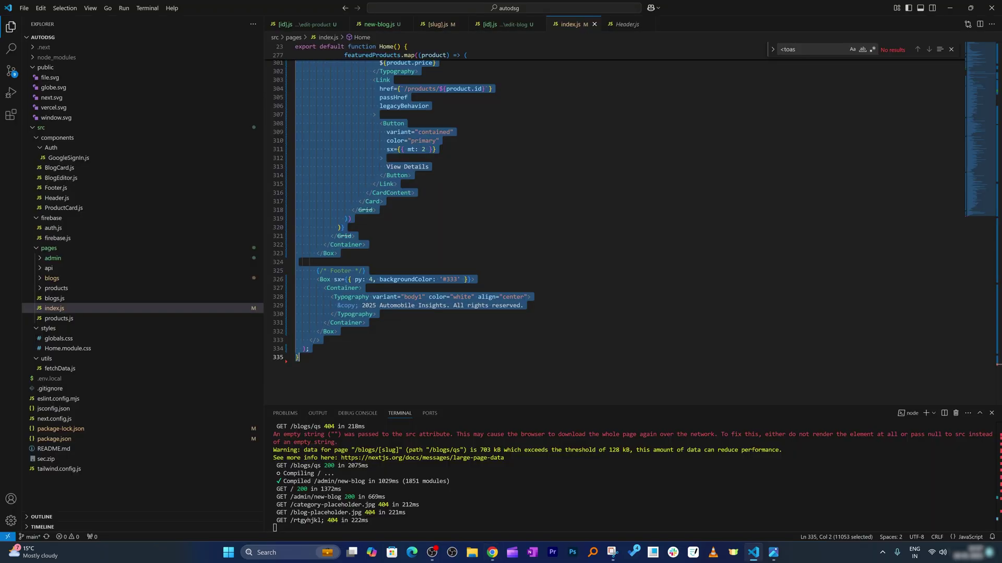
{"action": "key", "text": "alt+Tab"}
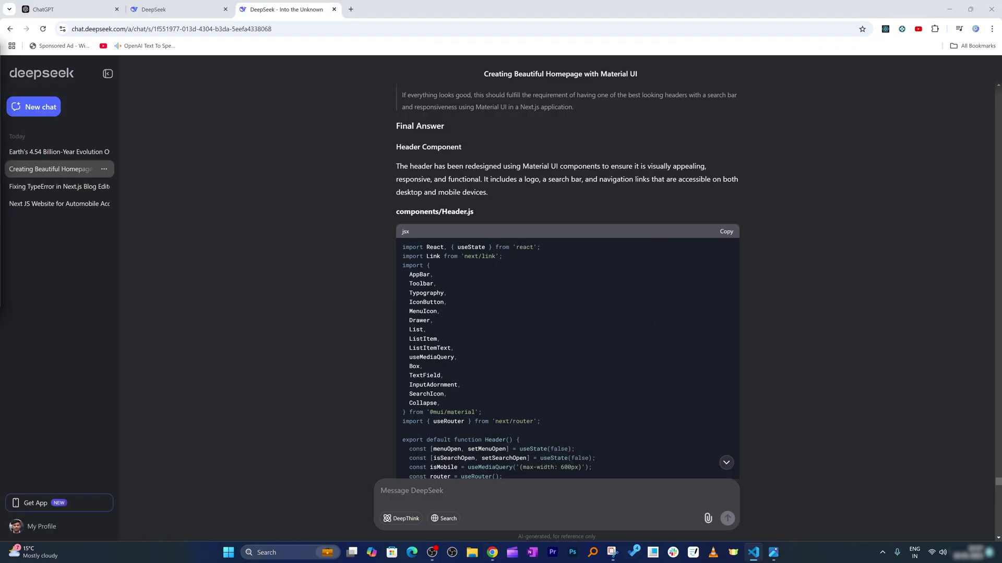
{"action": "scroll", "coordinate": [716, 261], "scroll_direction": "down", "scroll_amount": 5}
{"action": "scroll", "coordinate": [716, 260], "scroll_direction": "down", "scroll_amount": 10}
{"action": "scroll", "coordinate": [716, 261], "scroll_direction": "down", "scroll_amount": 10}
{"action": "scroll", "coordinate": [714, 262], "scroll_direction": "up", "scroll_amount": 5}
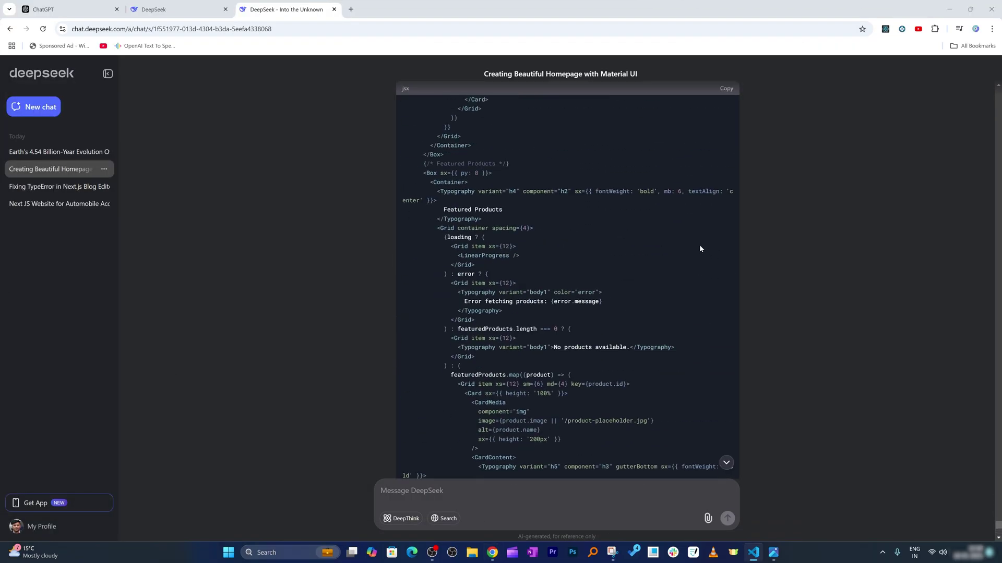
{"action": "scroll", "coordinate": [700, 247], "scroll_direction": "up", "scroll_amount": 5}
{"action": "scroll", "coordinate": [720, 193], "scroll_direction": "up", "scroll_amount": 5}
{"action": "scroll", "coordinate": [729, 156], "scroll_direction": "up", "scroll_amount": 5}
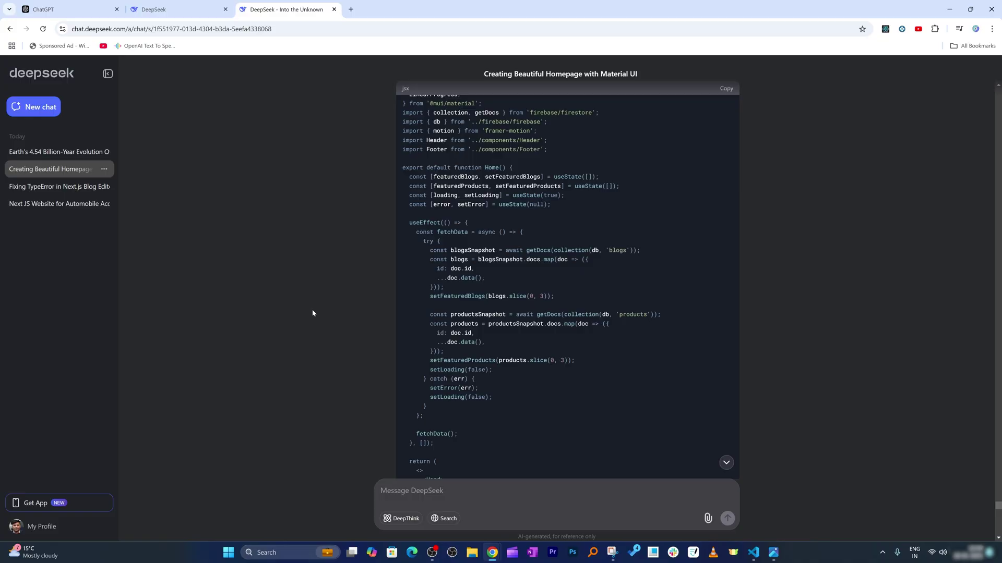
{"action": "scroll", "coordinate": [313, 313], "scroll_direction": "up", "scroll_amount": 3}
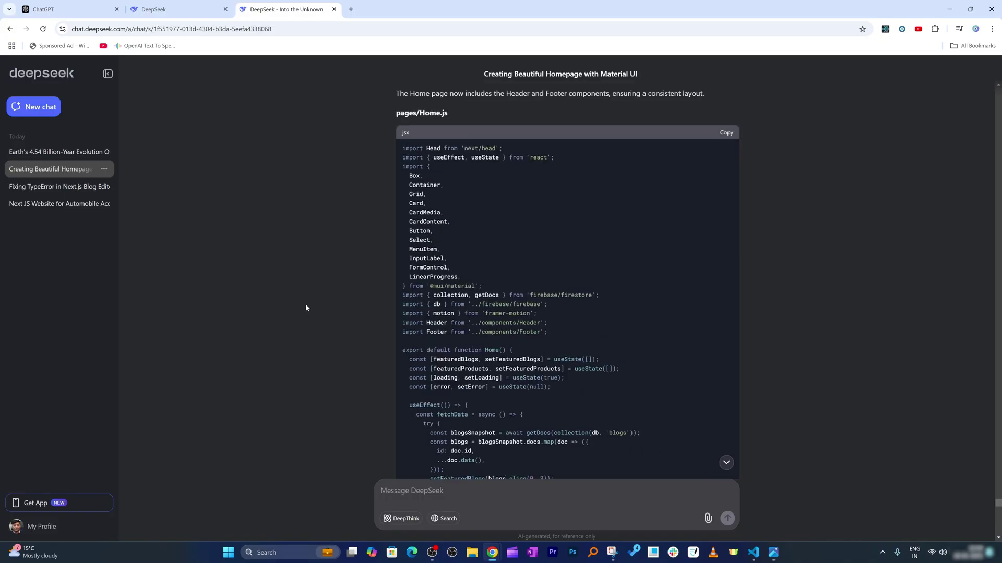